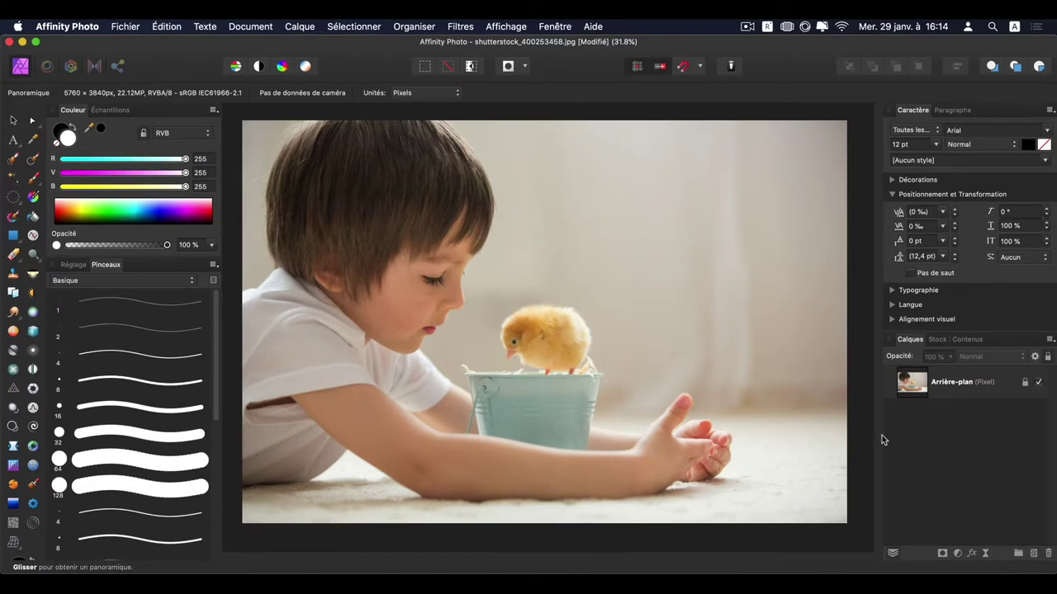
Open the adjustment types menu from the Adjustments button in the Layers panel
click(958, 553)
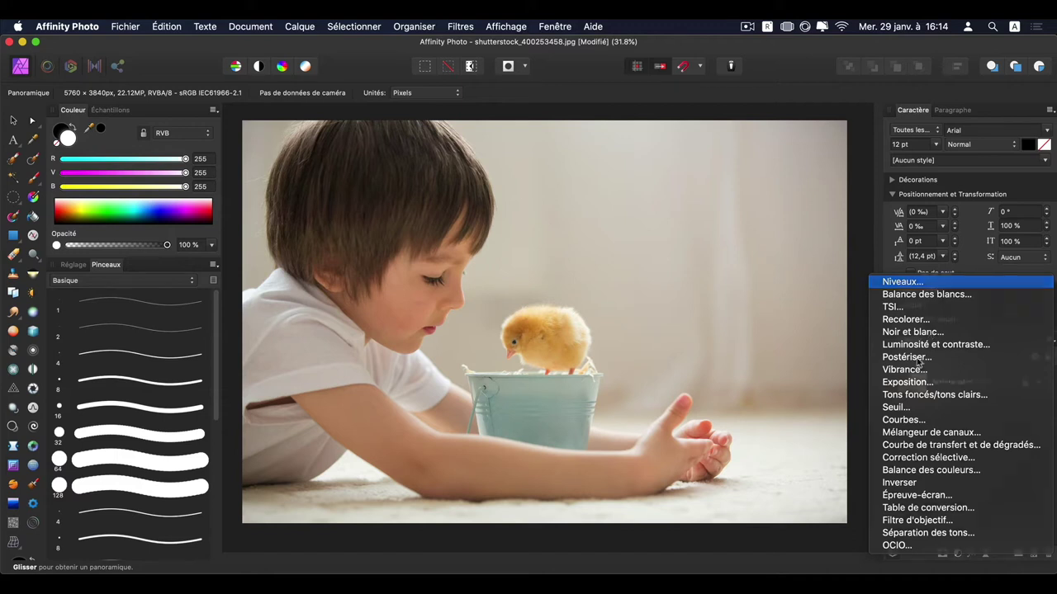
Add a Levels layer with white level 94%, trying black, gamma and output levels
click(904, 282)
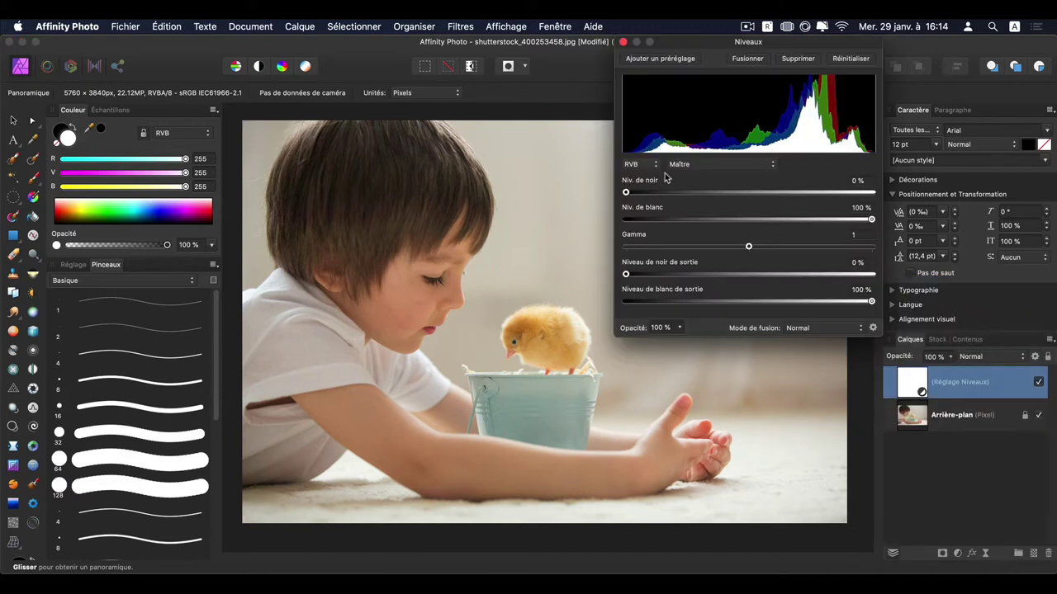
drag(644, 193, 623, 198)
drag(868, 218, 857, 220)
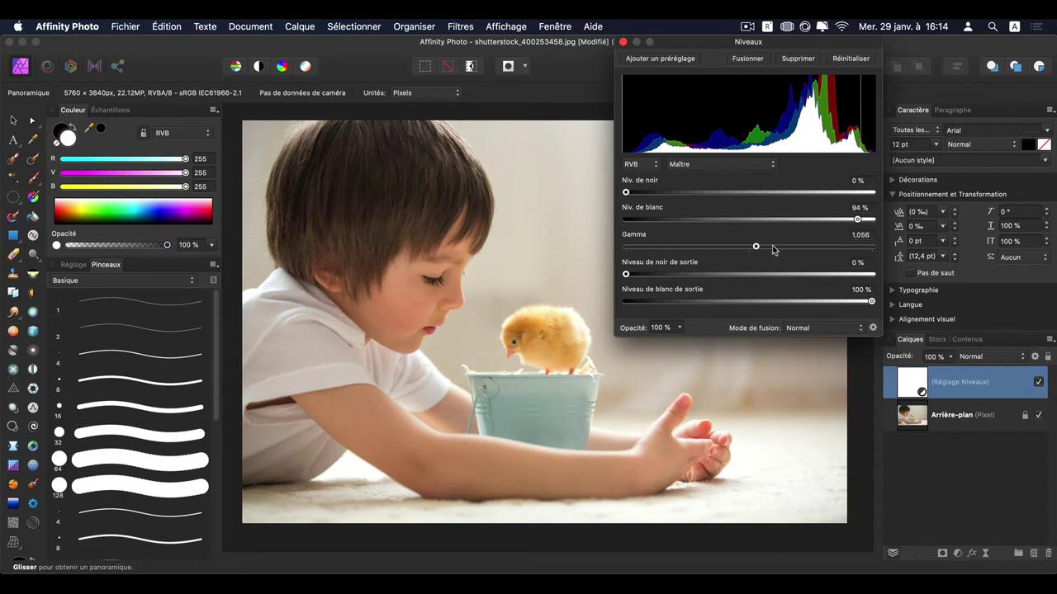
drag(749, 248, 823, 248)
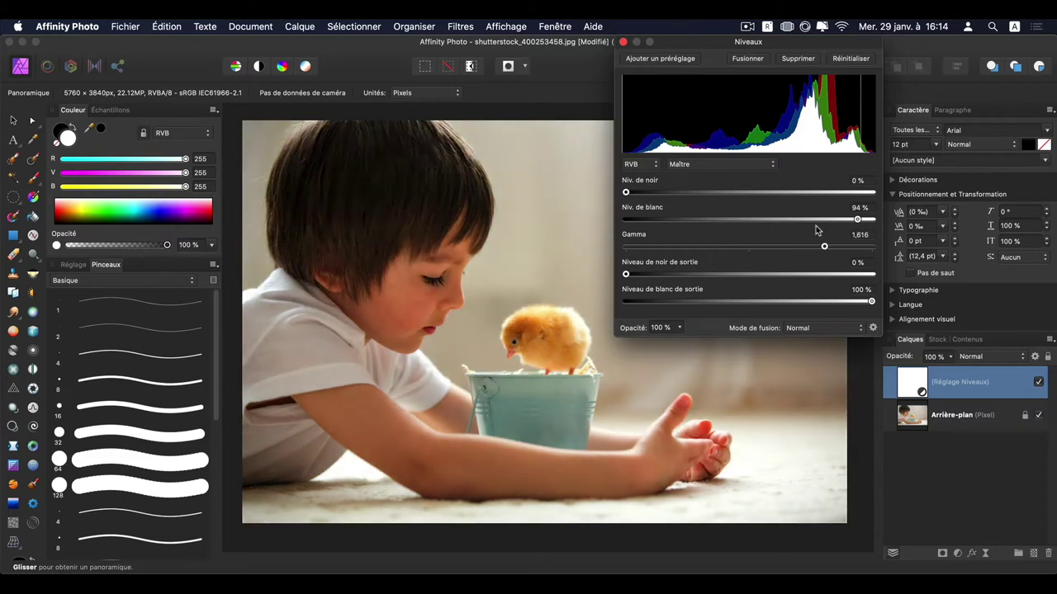
drag(823, 246, 716, 248)
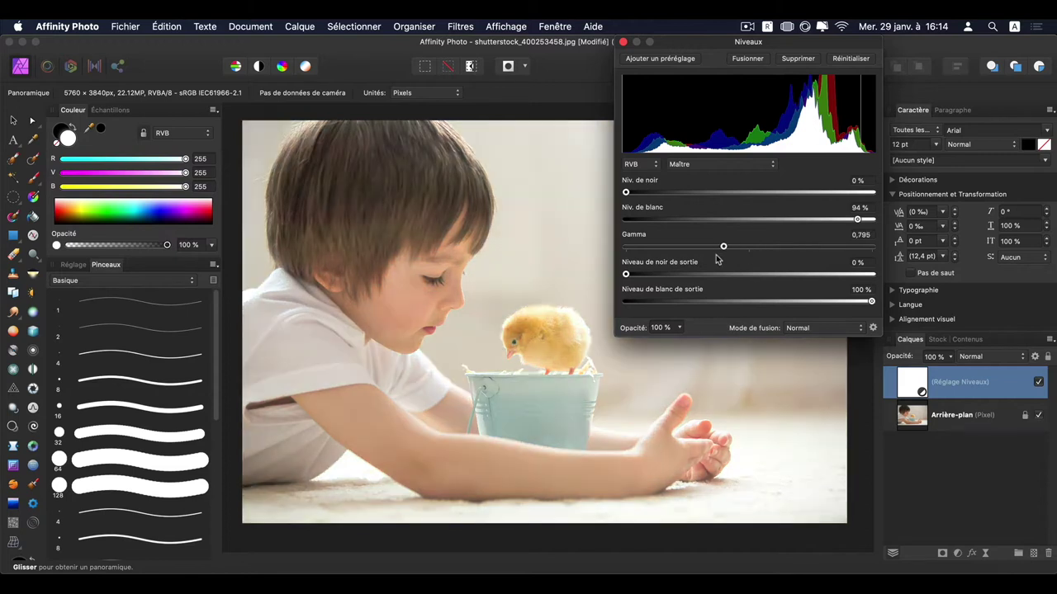
click(752, 247)
mouse_move(626, 274)
mouse_down()
mouse_move(855, 281)
mouse_move(689, 297)
mouse_up()
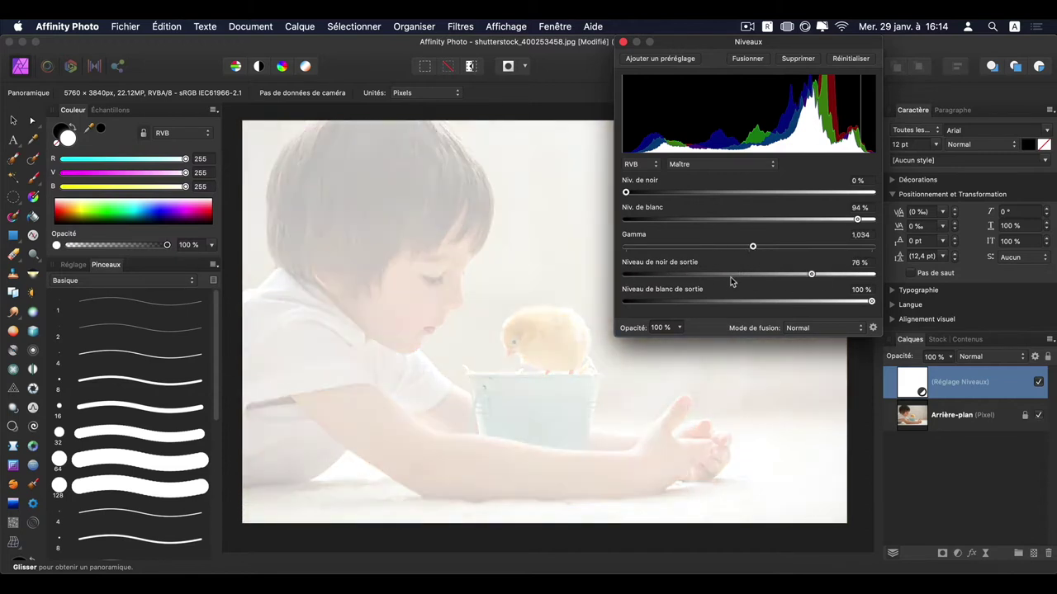
drag(853, 306, 868, 302)
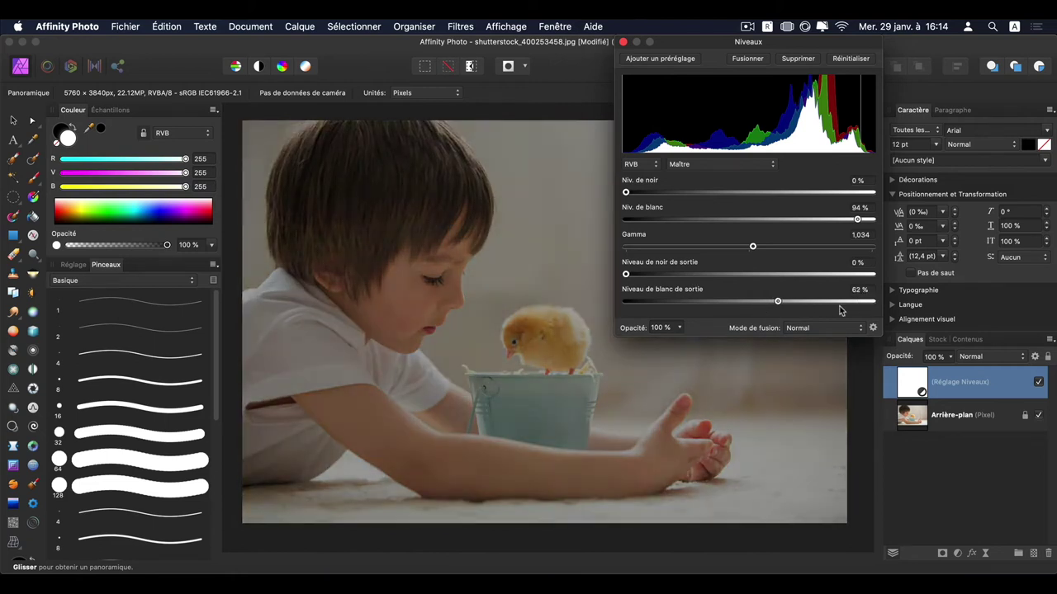
click(623, 42)
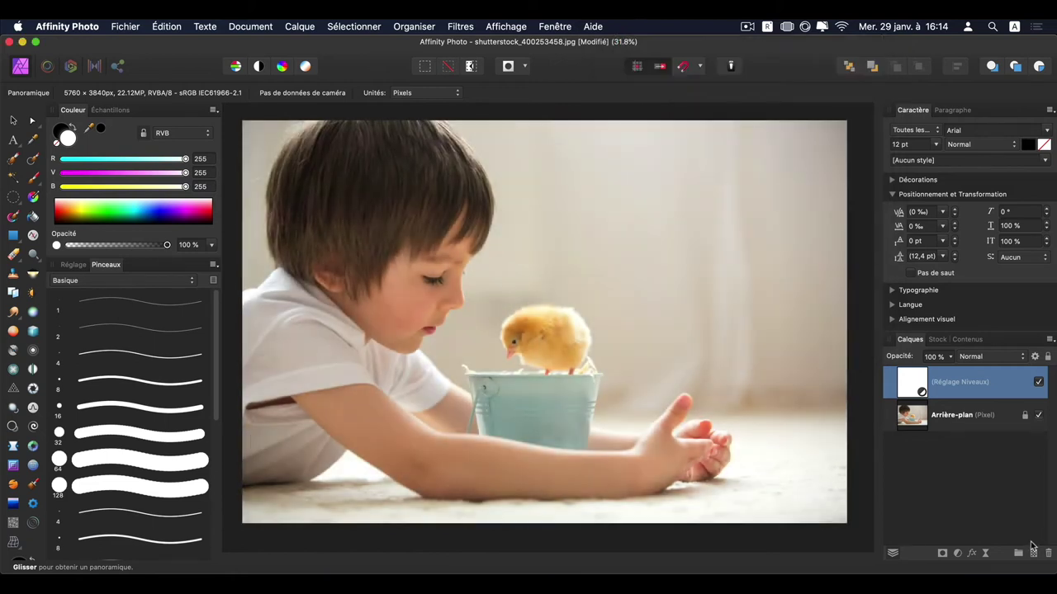
Replace the Levels layer with a White Balance adjustment layer
click(1047, 553)
click(958, 553)
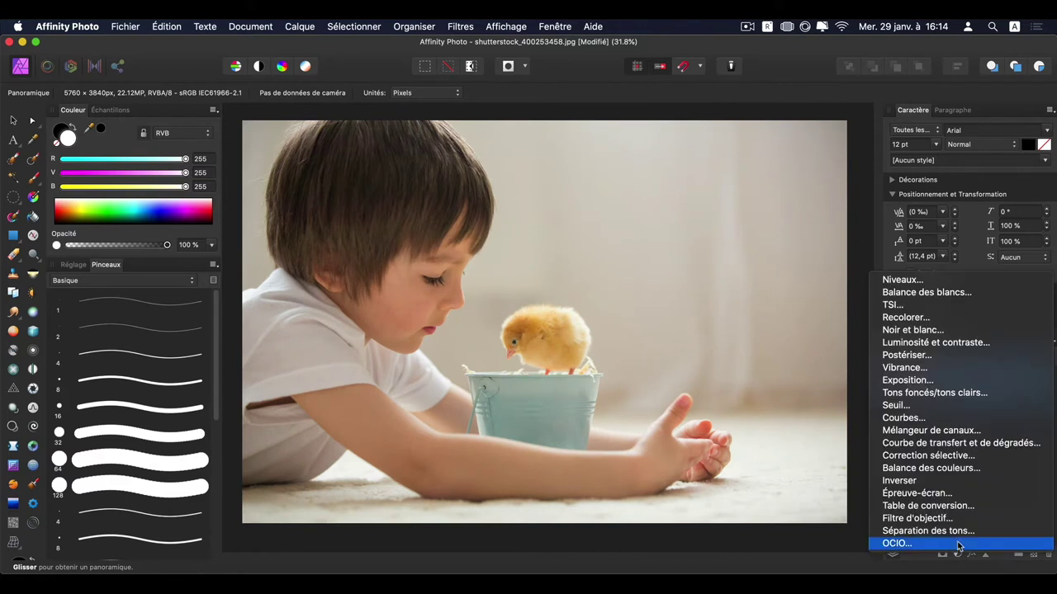
click(958, 293)
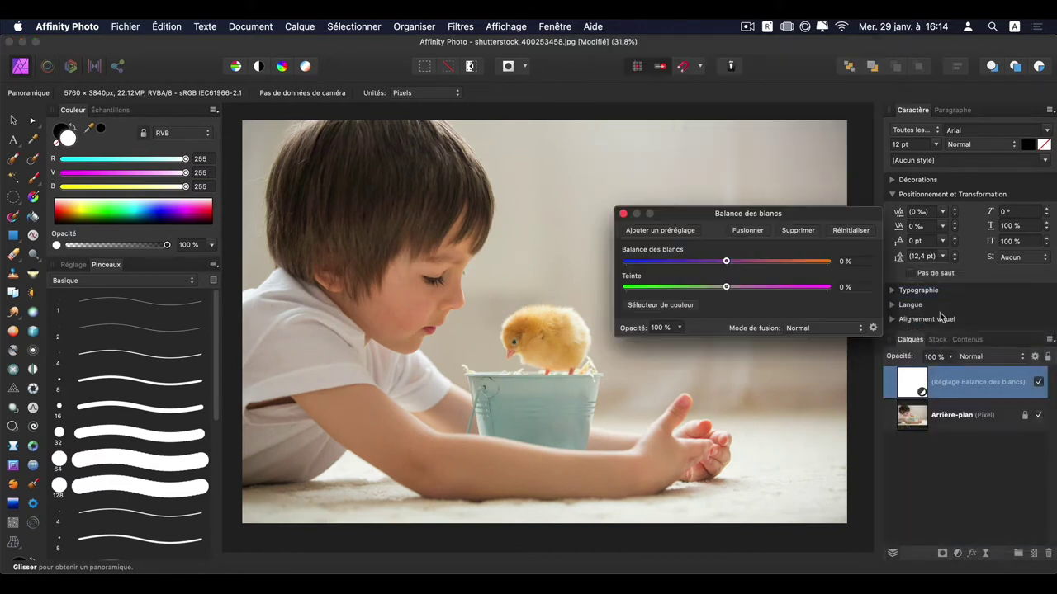
mouse_move(792, 210)
mouse_down()
mouse_move(736, 190)
mouse_move(817, 138)
mouse_up()
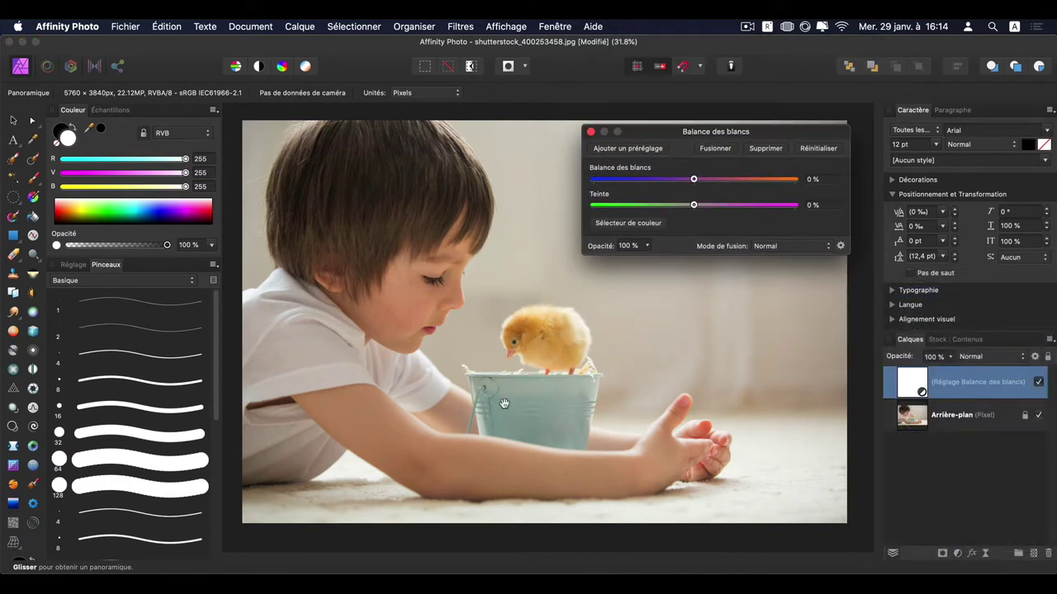
Warm the white balance to about 25% using a white point picked from the bucket
drag(694, 179, 765, 182)
drag(763, 179, 633, 179)
mouse_move(693, 206)
mouse_down()
mouse_move(701, 208)
mouse_move(636, 208)
mouse_move(703, 211)
mouse_up()
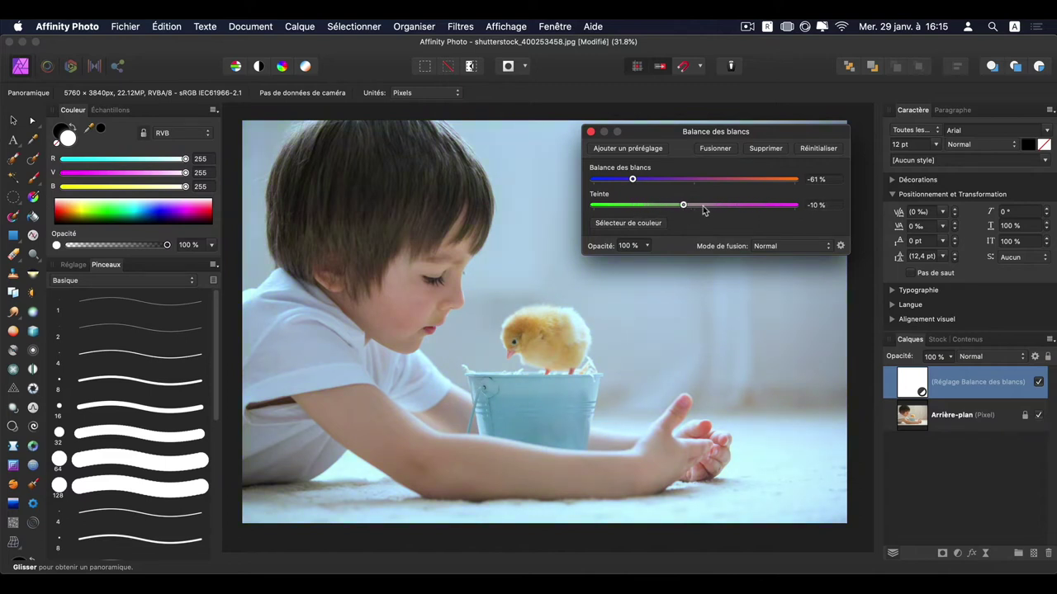
click(648, 224)
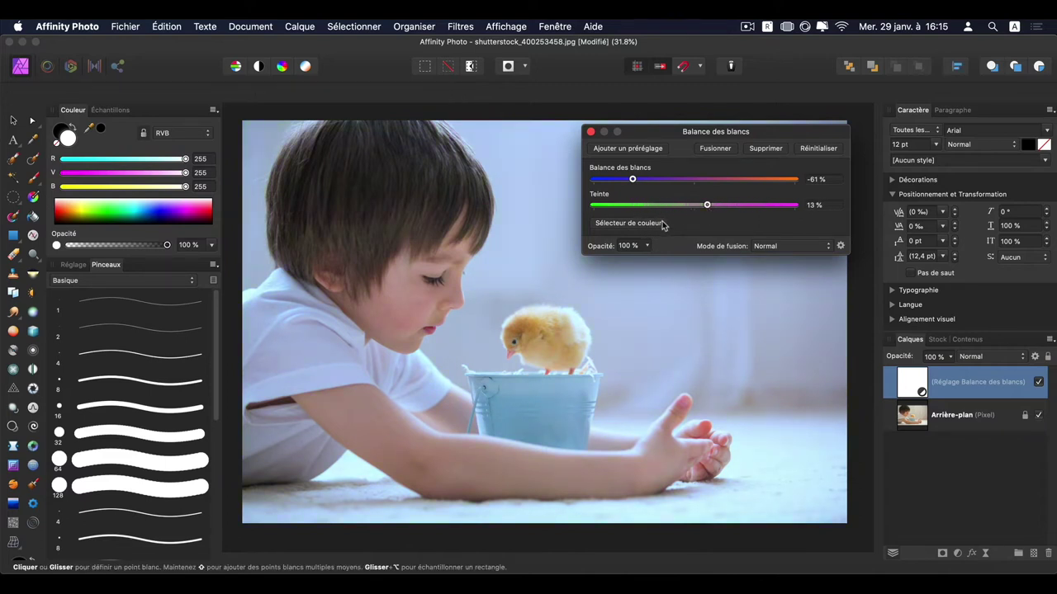
click(567, 410)
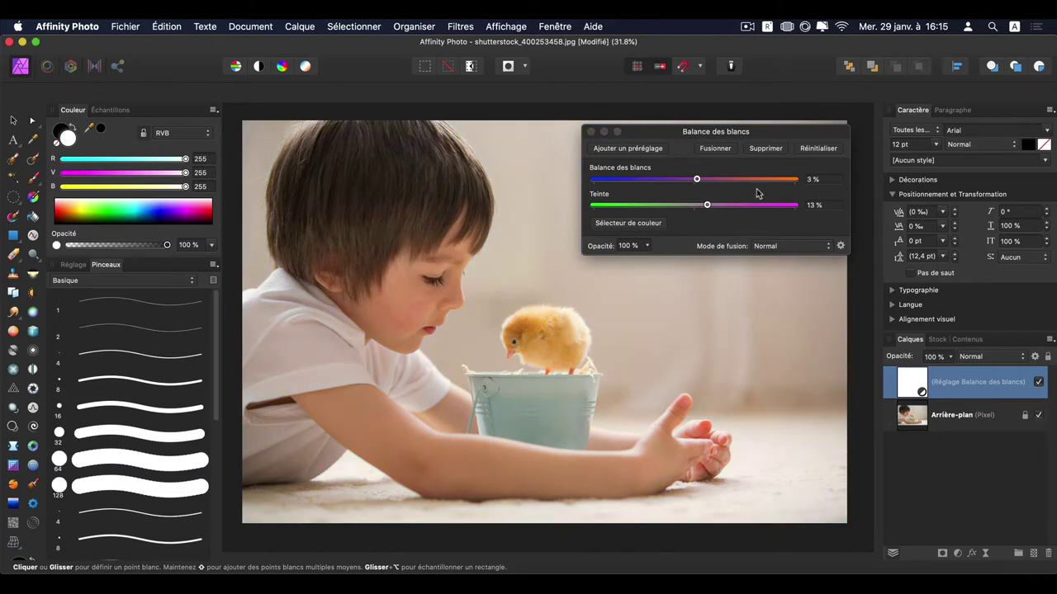
drag(696, 179, 720, 179)
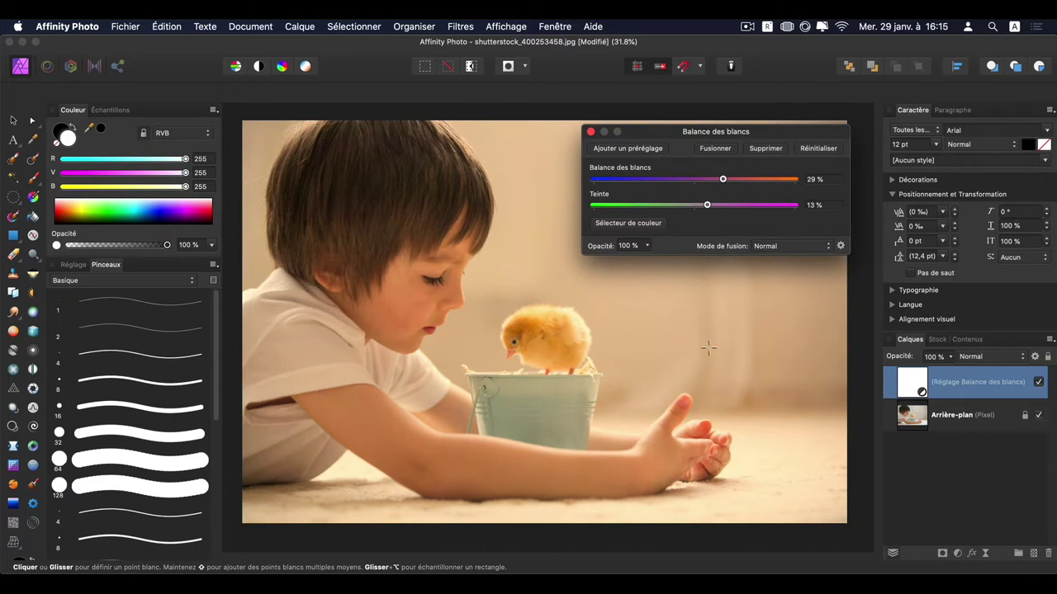
Save the white balance as a preset and set the layer opacity to 88%
click(654, 149)
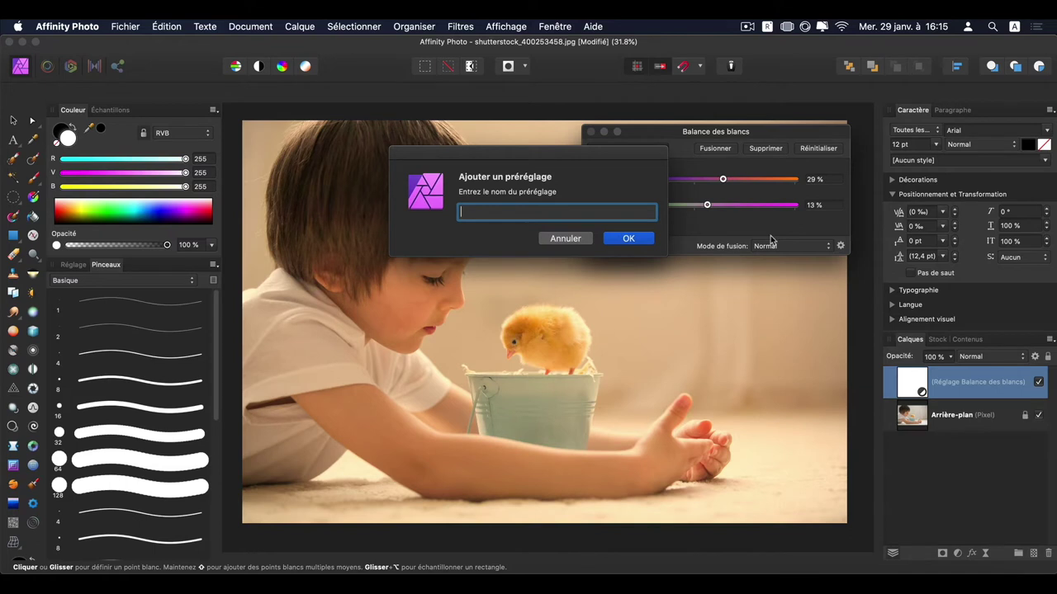
click(618, 239)
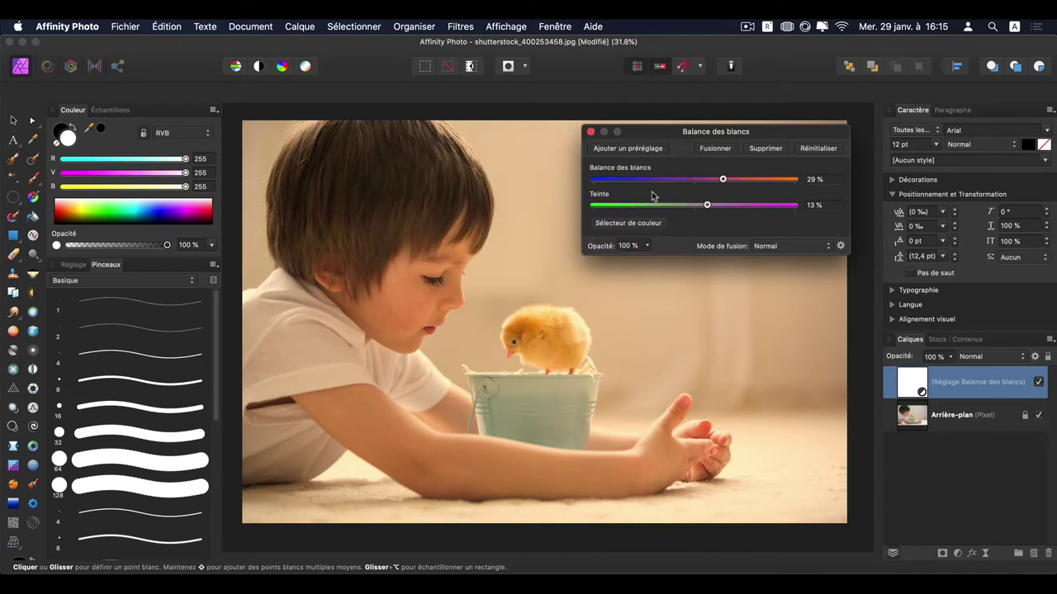
click(642, 245)
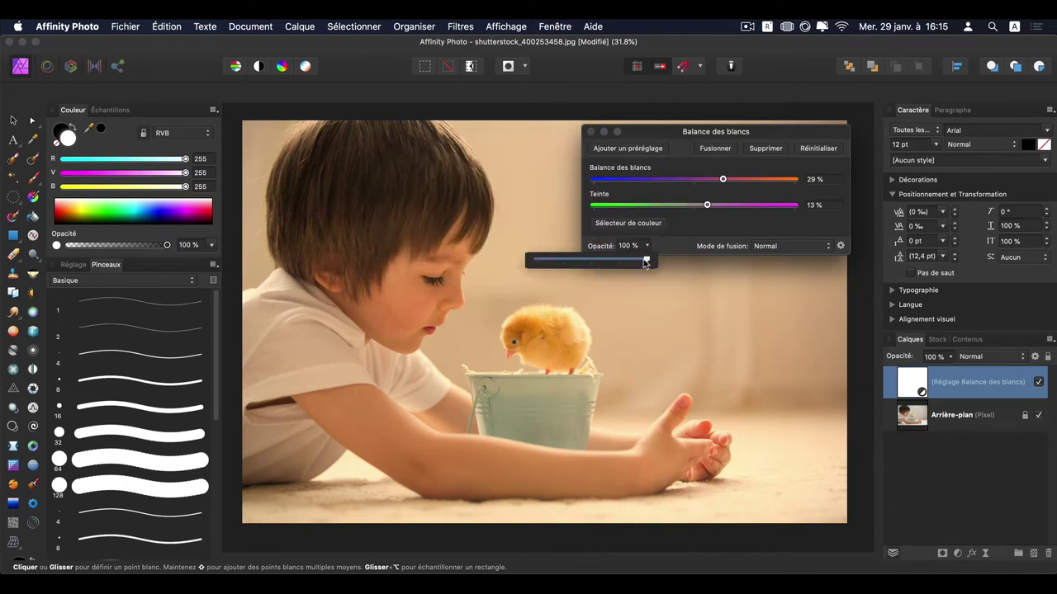
drag(613, 260, 634, 266)
click(815, 246)
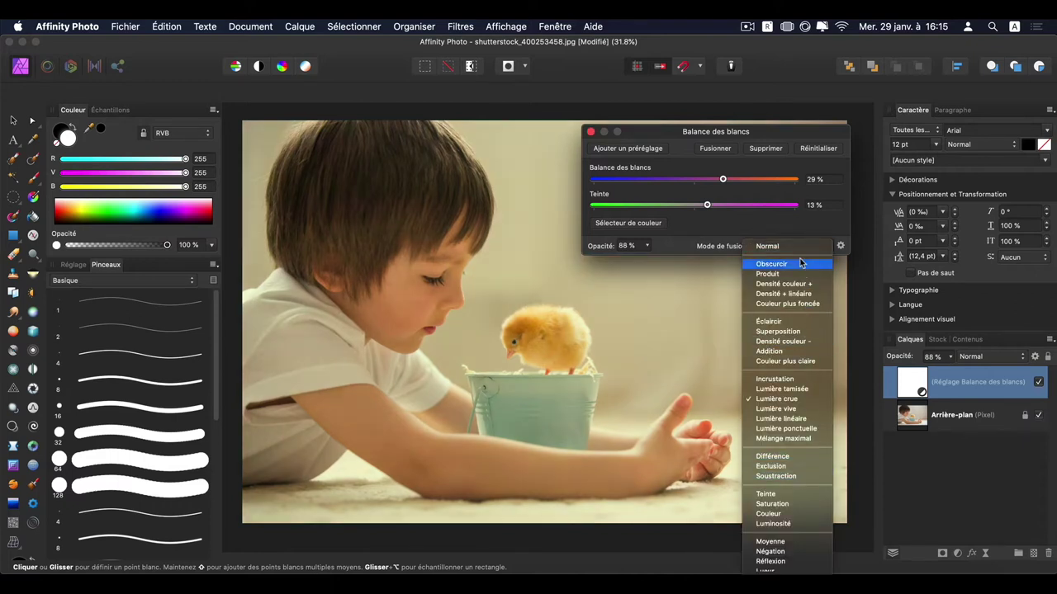
click(783, 293)
click(591, 132)
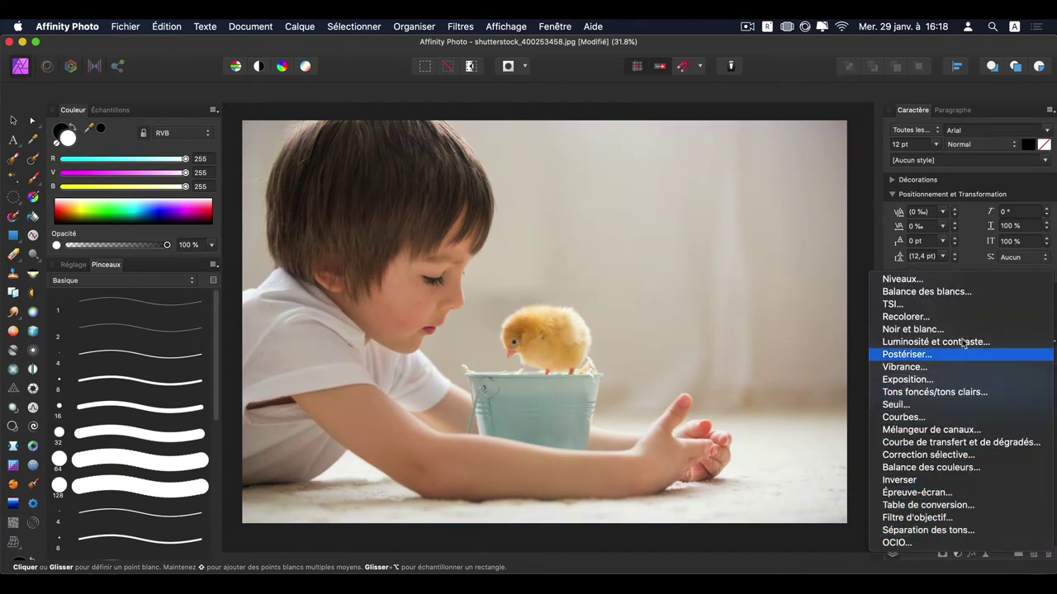
Add an HSL Shift layer with hue −2.5°, saturation 14% and luminosity 45%
key(super+u)
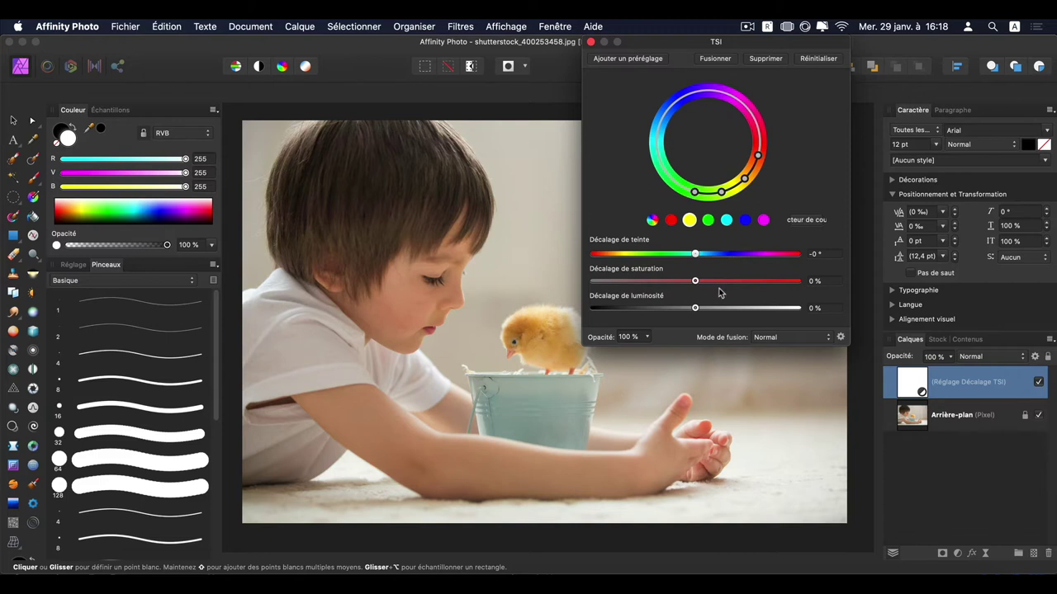
mouse_move(695, 254)
mouse_down()
mouse_move(684, 258)
mouse_move(743, 287)
mouse_move(710, 284)
mouse_move(741, 311)
mouse_up()
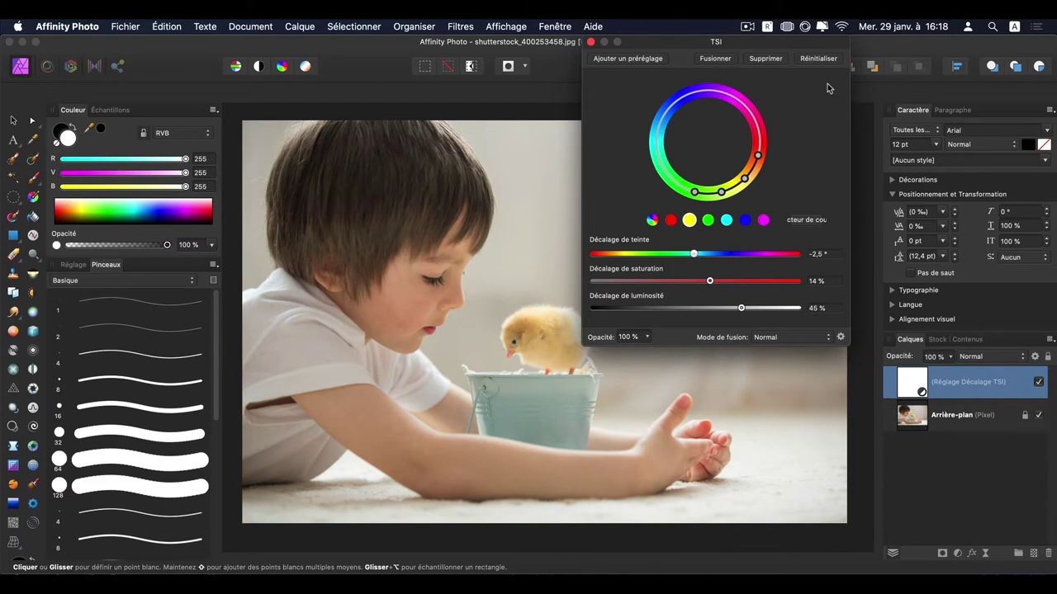
mouse_move(686, 42)
mouse_down()
mouse_move(818, 41)
mouse_move(767, 52)
mouse_up()
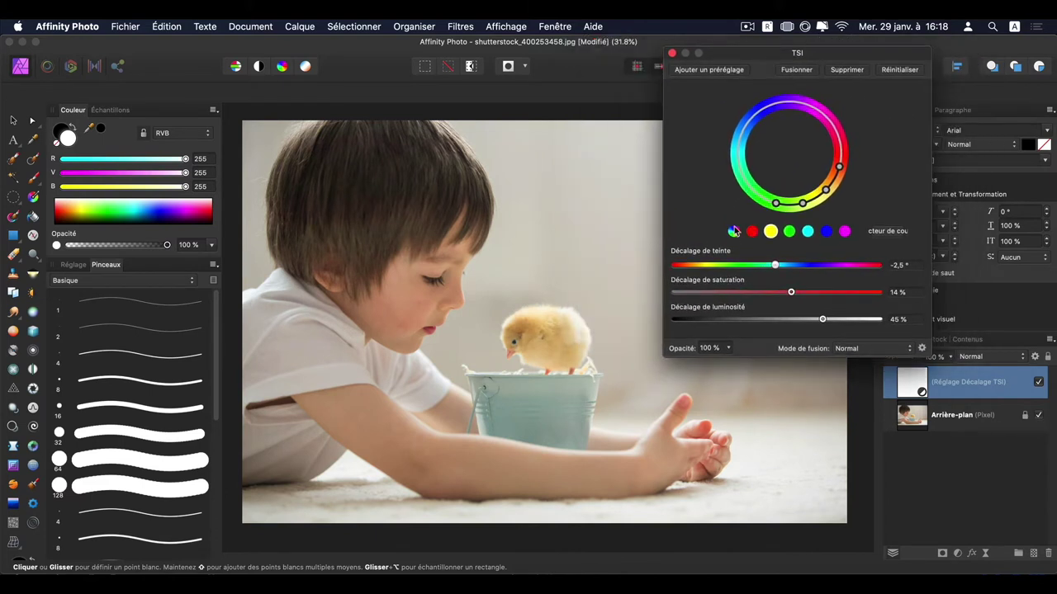
click(733, 231)
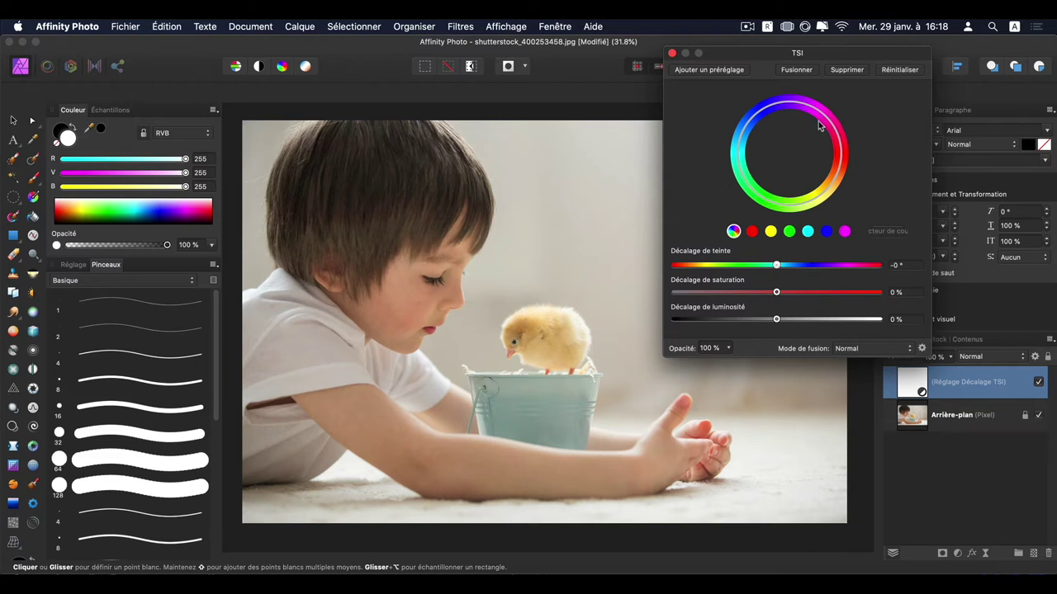
Target the red-orange hue range and shift its hue and saturation
click(752, 231)
click(770, 232)
click(791, 235)
click(827, 233)
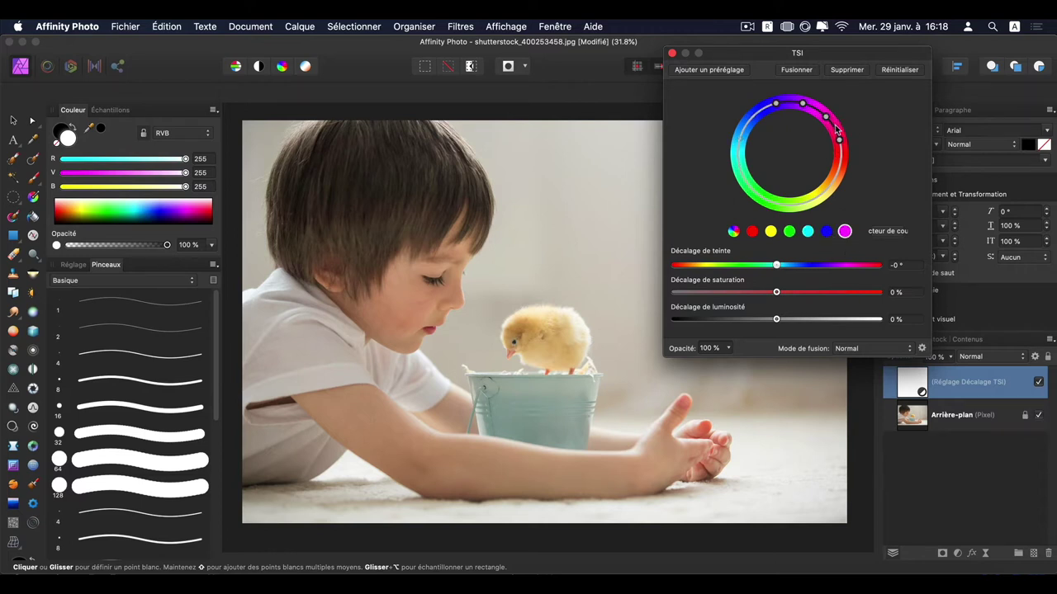
mouse_move(836, 128)
mouse_down()
mouse_move(820, 194)
mouse_move(830, 198)
mouse_up()
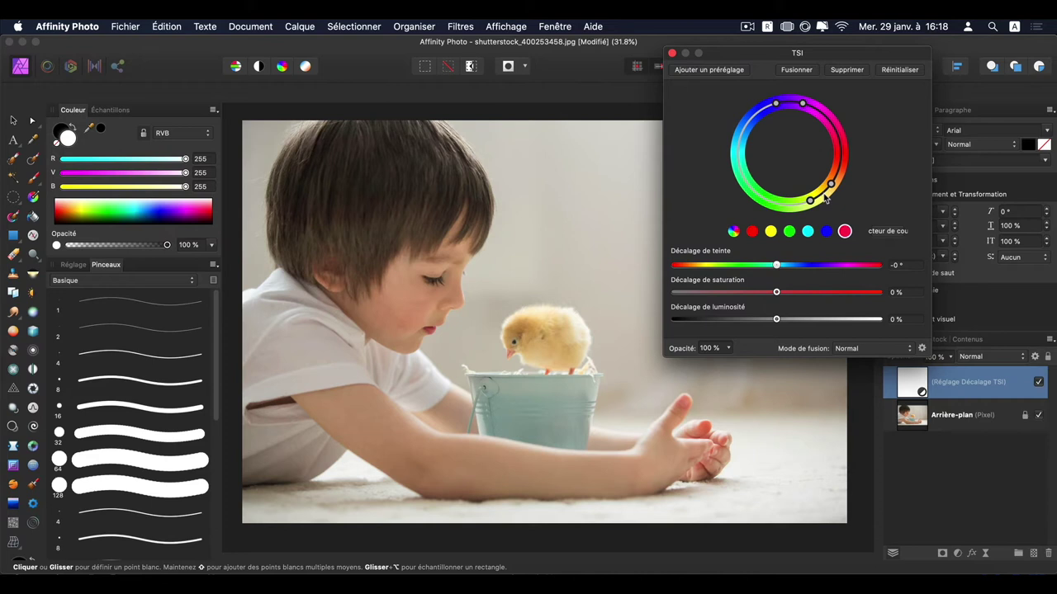
drag(834, 186, 842, 157)
drag(813, 200, 821, 194)
drag(776, 265, 788, 268)
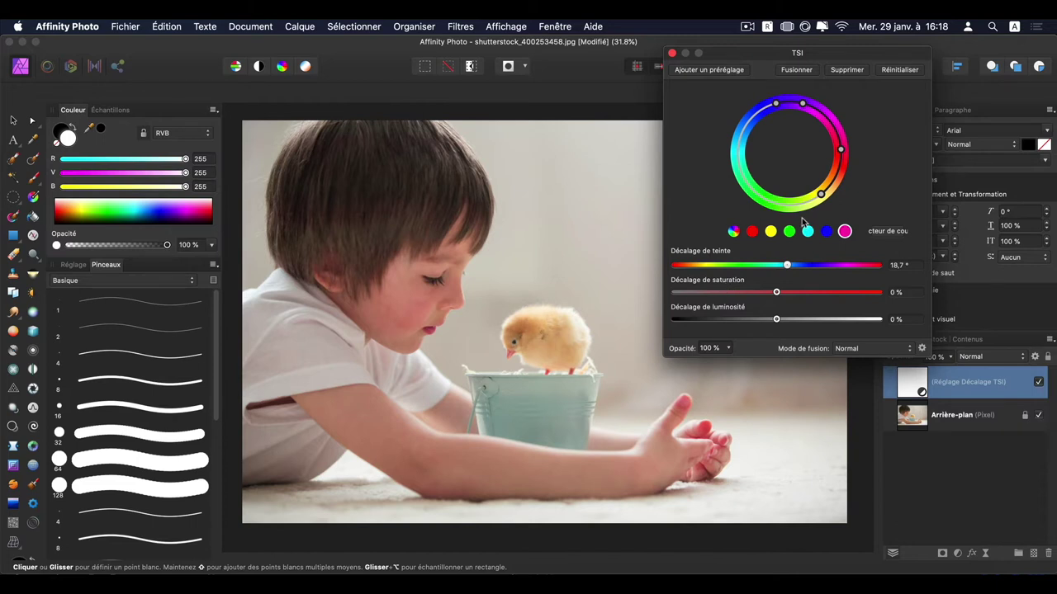
mouse_move(776, 293)
mouse_down()
mouse_move(801, 294)
mouse_move(794, 298)
mouse_up()
Cancel the preset, reset HSL Shift to zero hue, saturation and luminosity, and close it
click(719, 71)
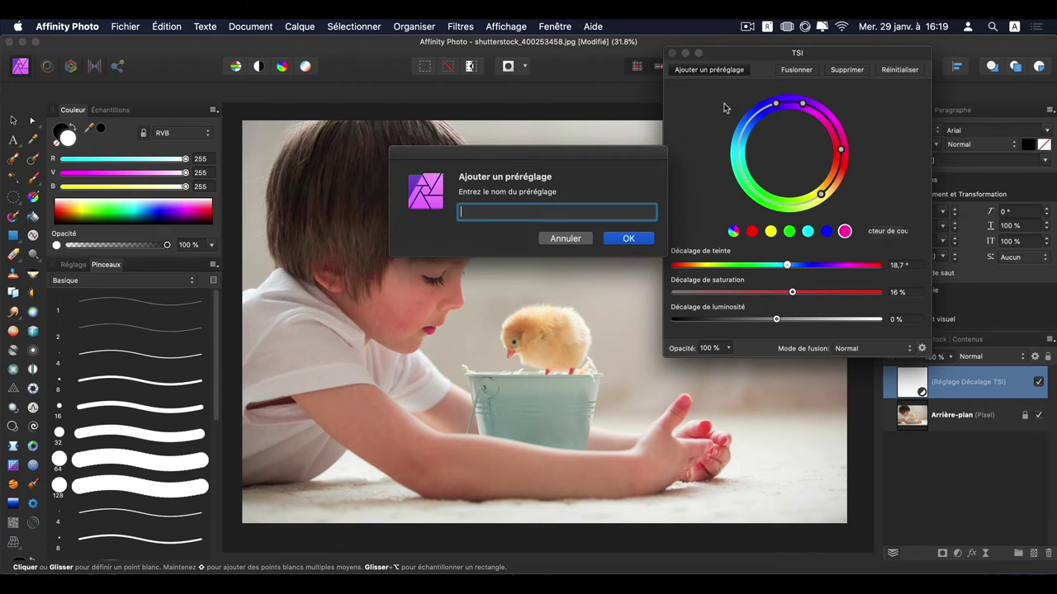
click(566, 238)
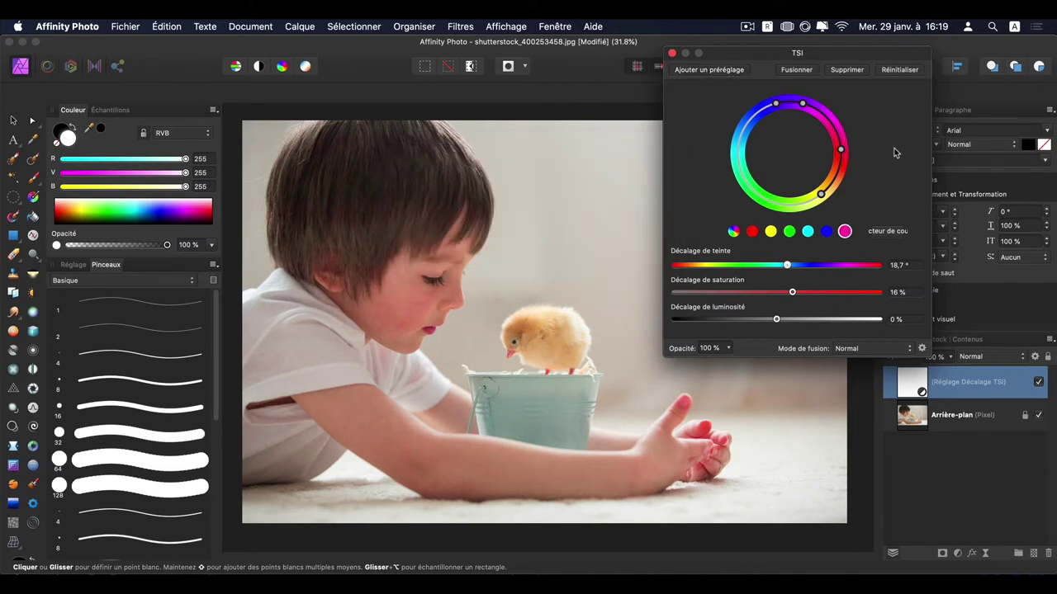
click(902, 69)
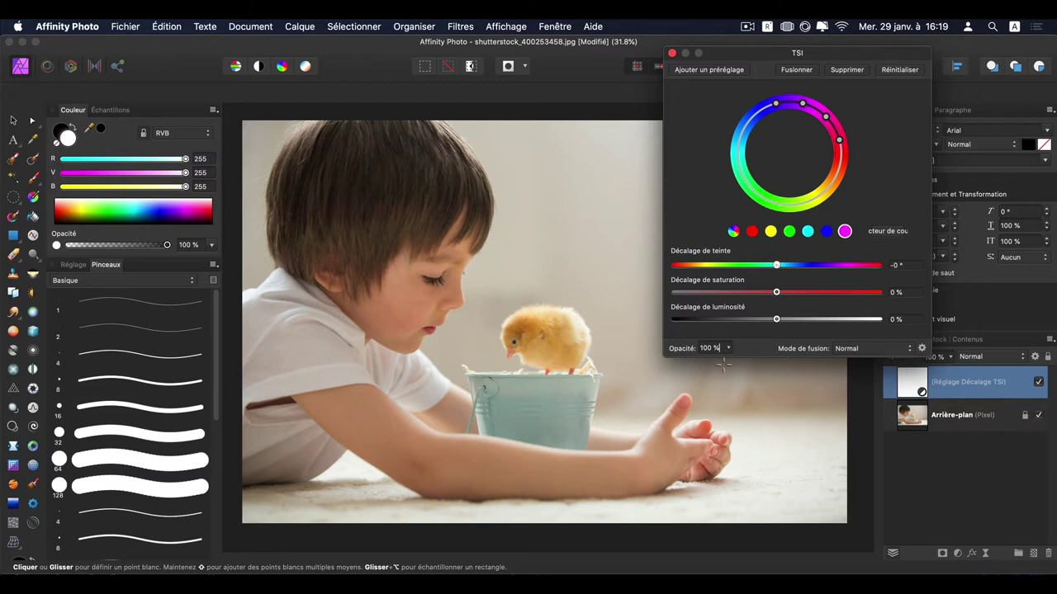
click(673, 54)
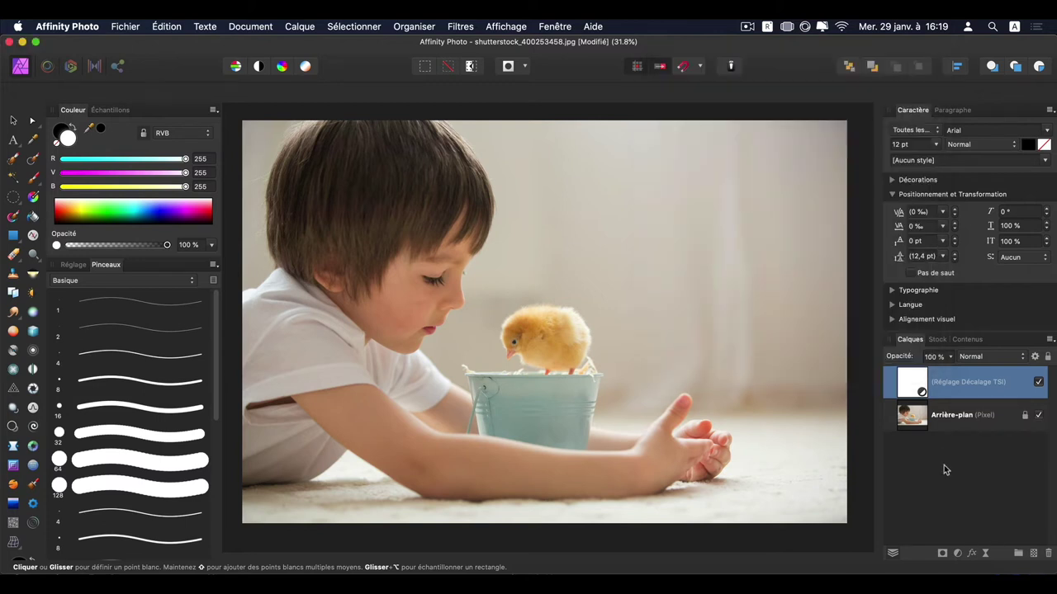
Try a cyan Recolor layer (hue 193°, opacity 34%, saturation 52%, lightness −19%), then delete it
click(957, 553)
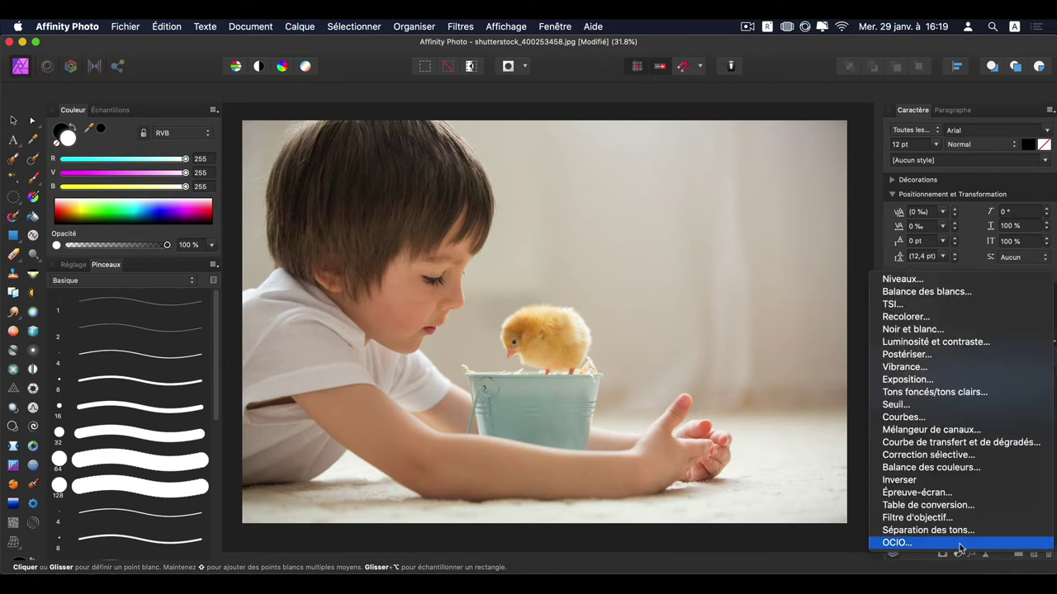
click(958, 318)
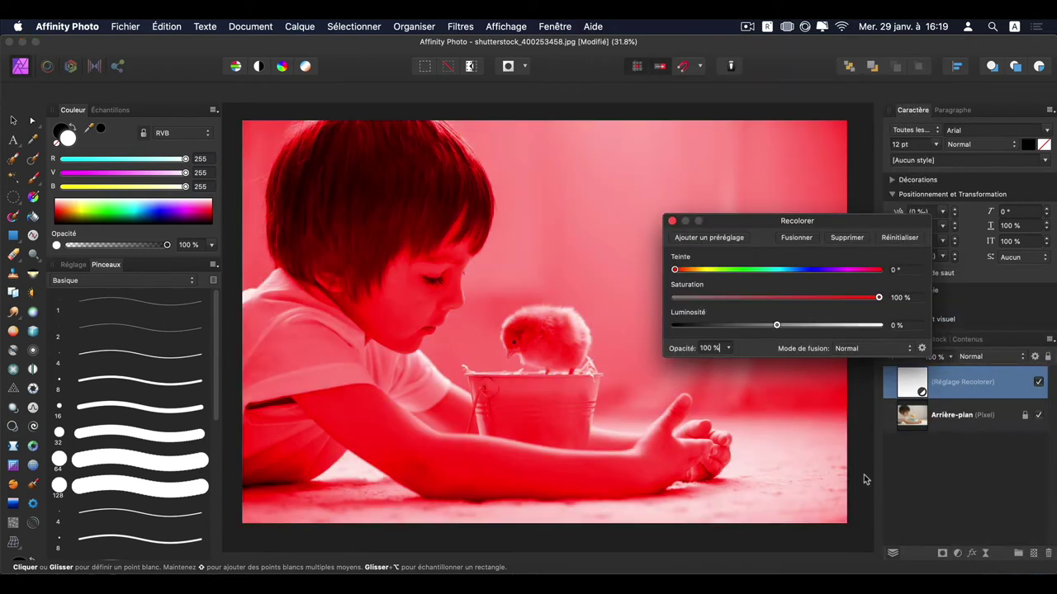
mouse_move(831, 216)
mouse_down()
mouse_move(787, 231)
mouse_move(777, 130)
mouse_up()
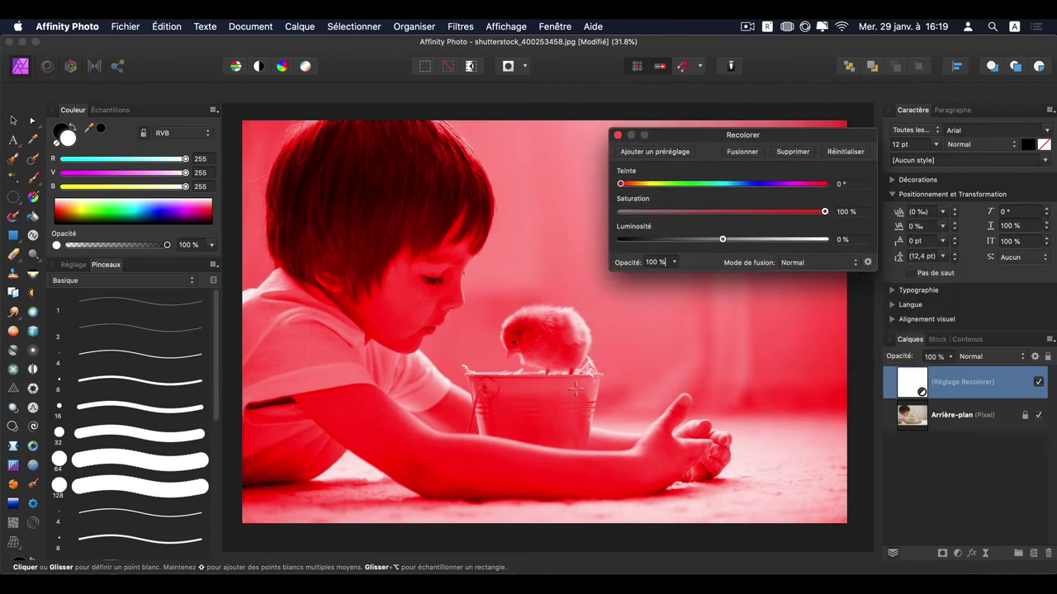
drag(628, 186, 730, 184)
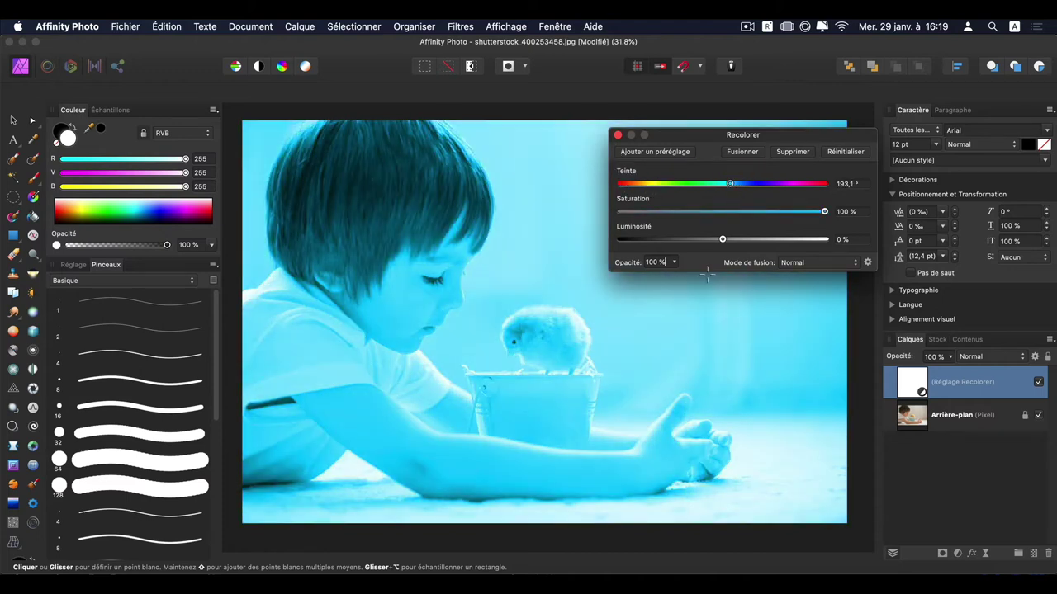
click(674, 262)
drag(674, 278, 600, 279)
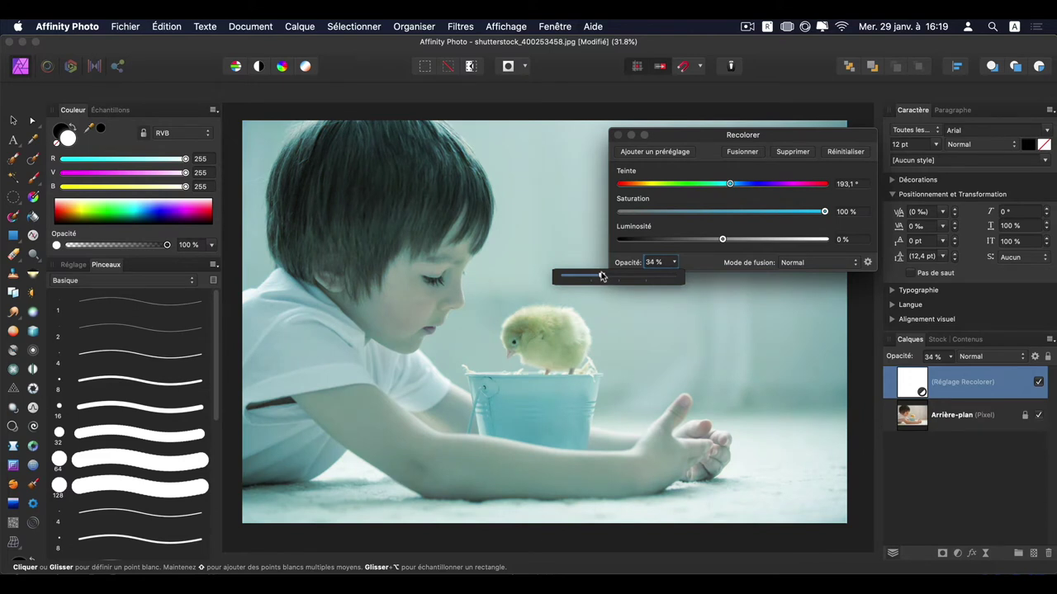
drag(824, 213, 727, 215)
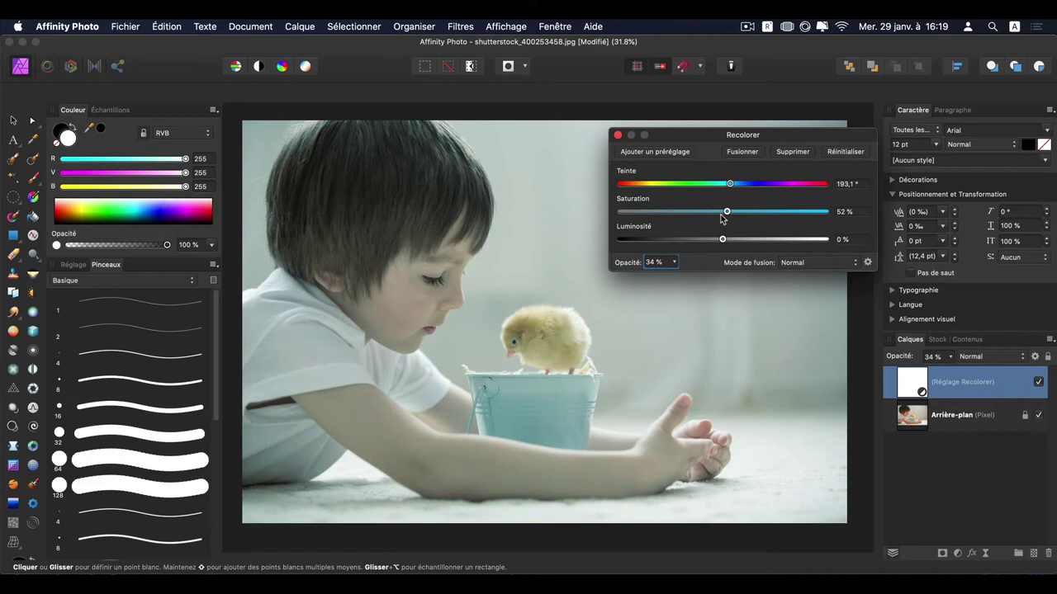
drag(722, 239, 703, 240)
click(615, 136)
key(Delete)
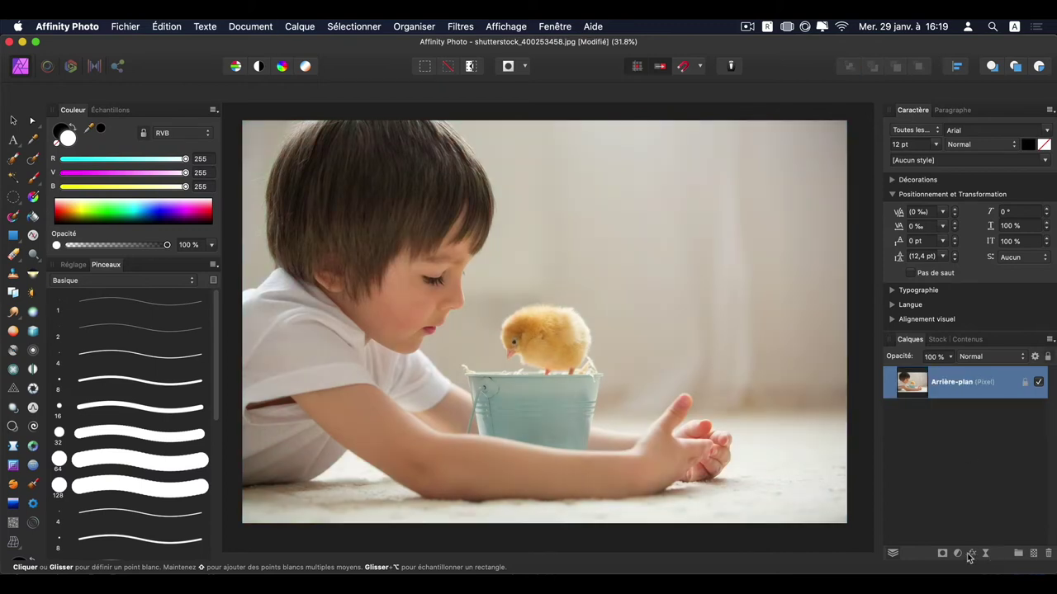
Add a Black and White layer with red 19%, yellow 43%, cyan 7% and blue 115%
click(958, 553)
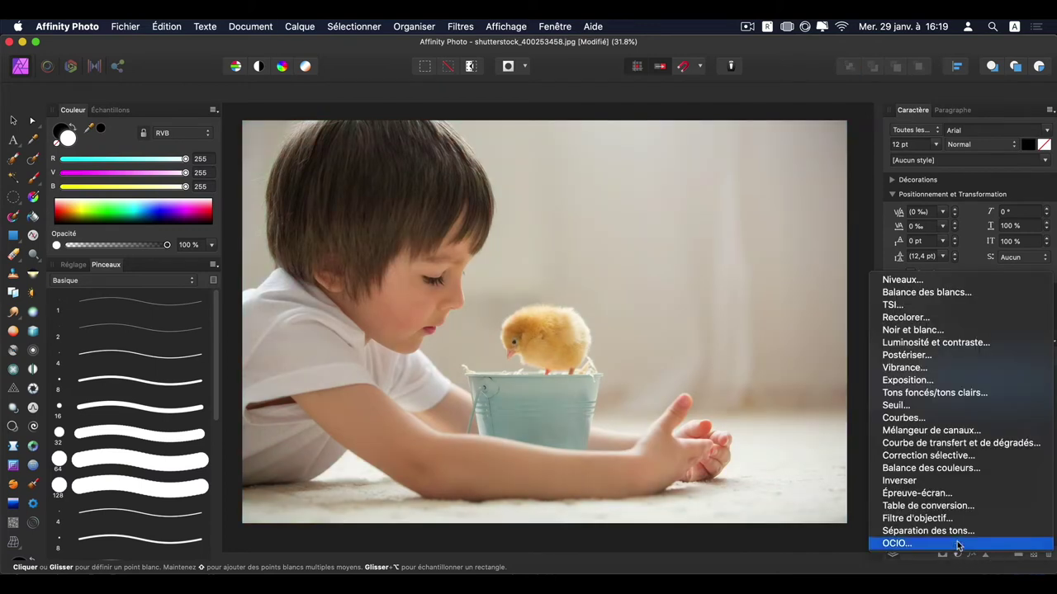
click(956, 330)
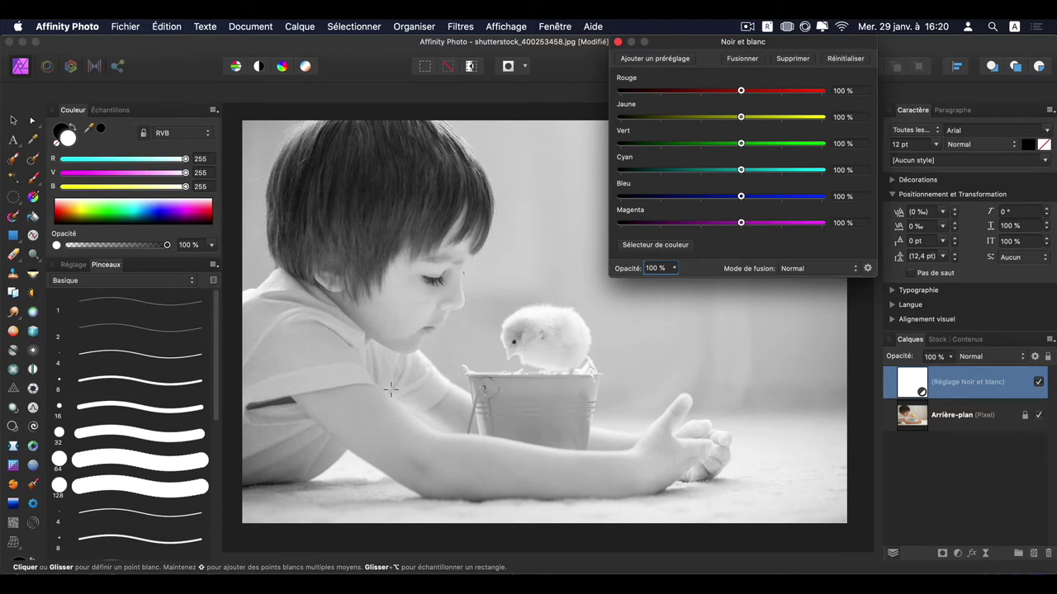
mouse_move(747, 119)
mouse_down()
mouse_move(738, 118)
mouse_move(792, 120)
mouse_move(704, 118)
mouse_move(717, 118)
mouse_up()
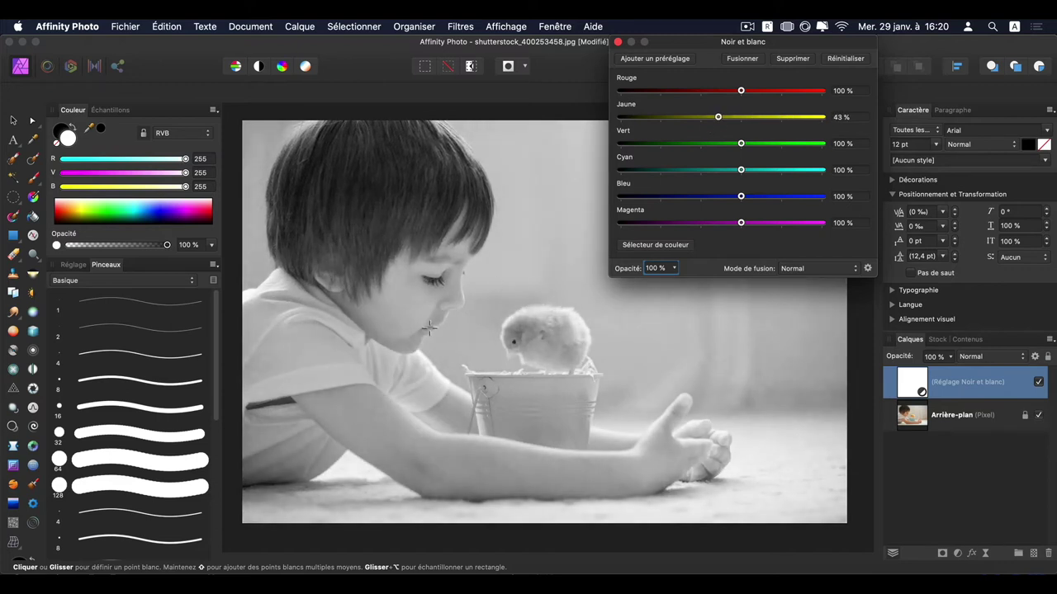
drag(742, 91, 712, 100)
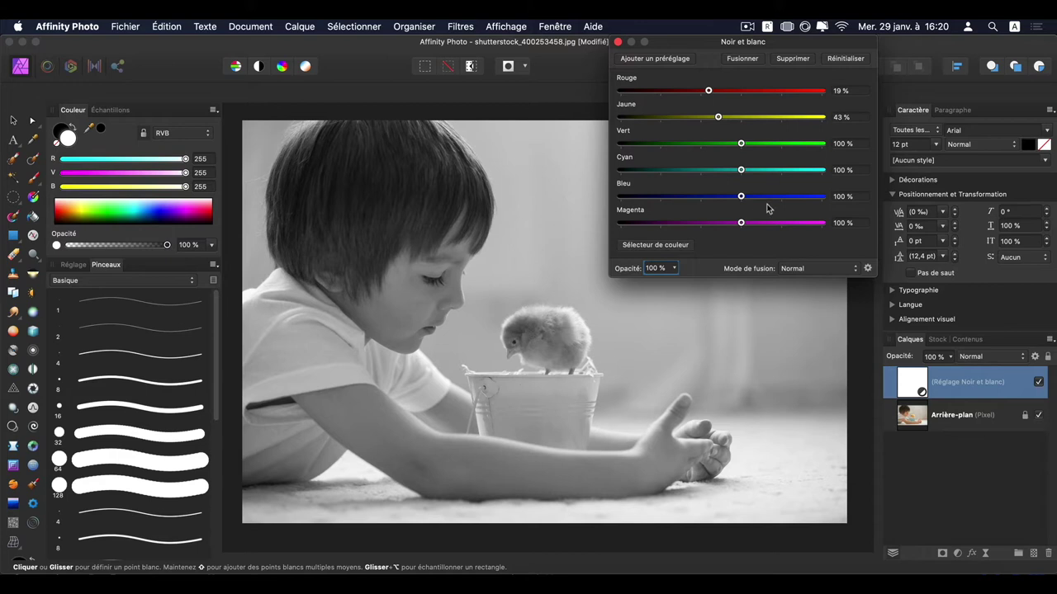
mouse_move(742, 196)
mouse_down()
mouse_move(767, 197)
mouse_move(748, 200)
mouse_move(742, 171)
mouse_move(700, 190)
mouse_up()
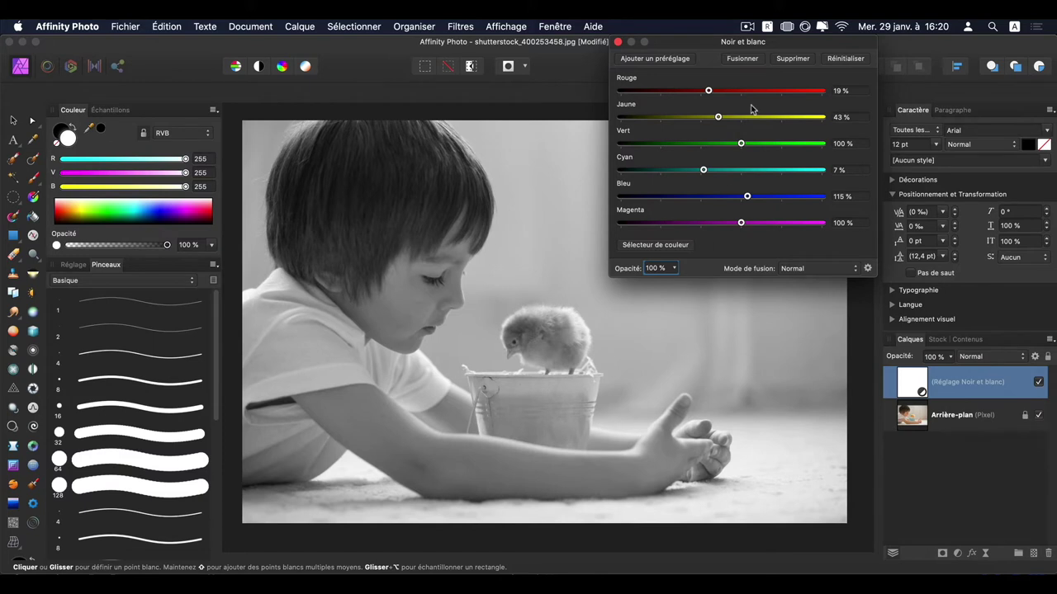
Swap Black and White for Brightness/Contrast at −4% brightness, 48% contrast, then delete it
click(618, 41)
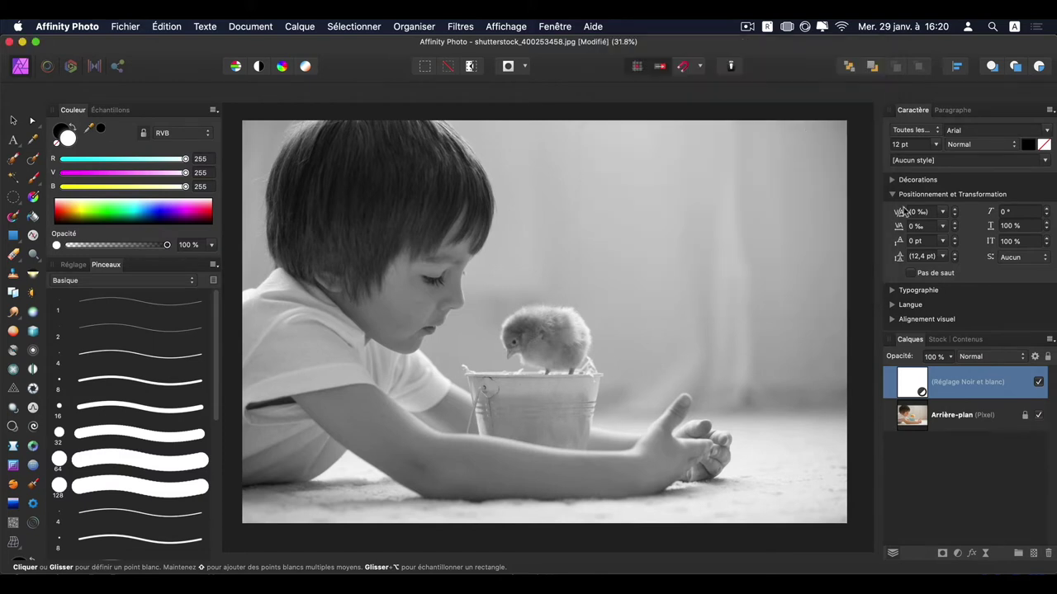
key(Delete)
click(958, 554)
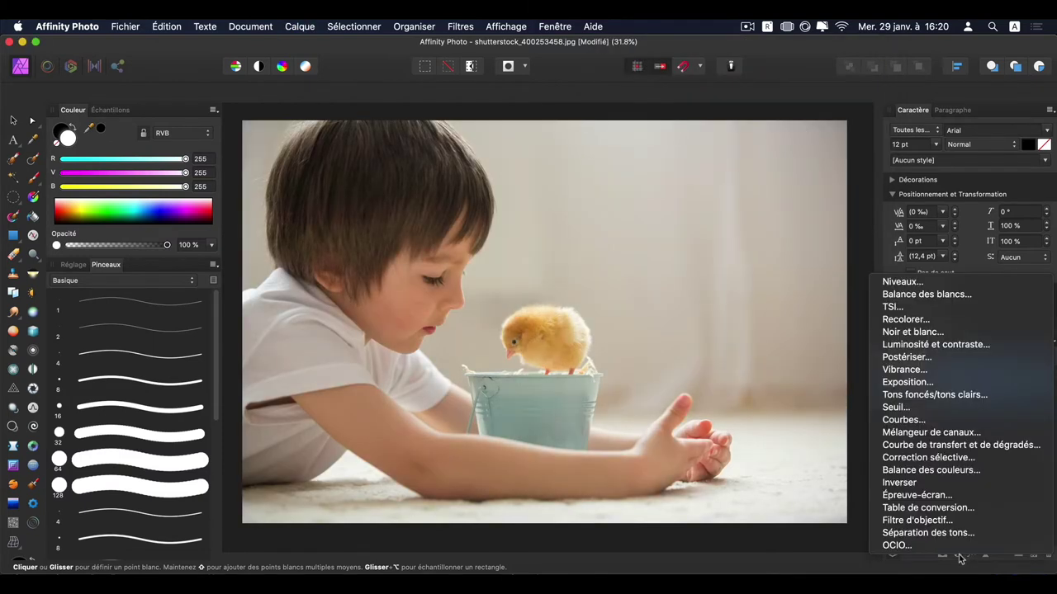
click(972, 344)
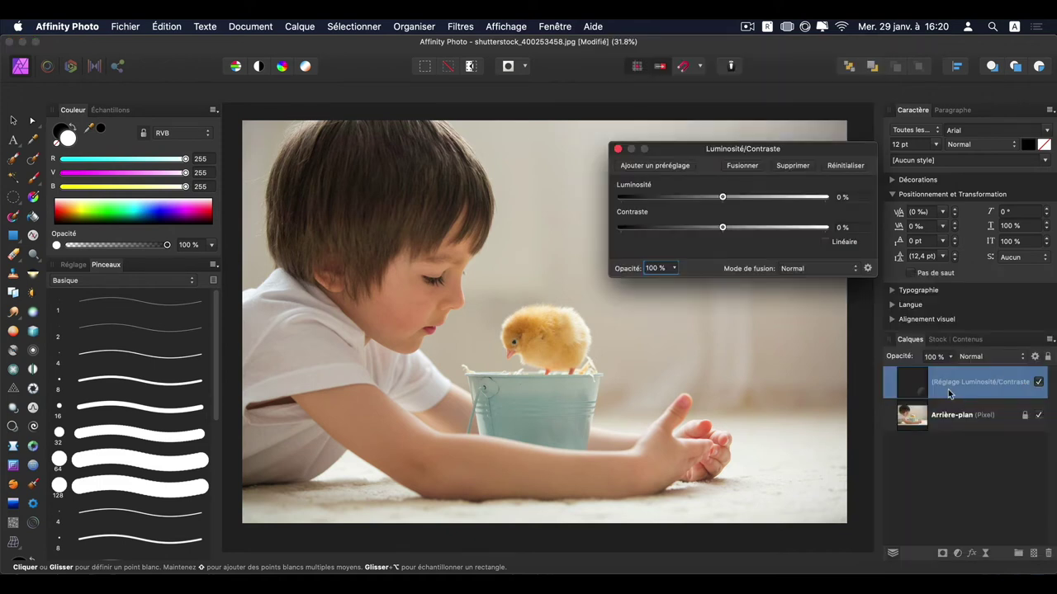
mouse_move(723, 197)
mouse_down()
mouse_move(762, 198)
mouse_move(689, 205)
mouse_move(717, 199)
mouse_move(768, 230)
mouse_move(753, 227)
mouse_move(774, 226)
mouse_up()
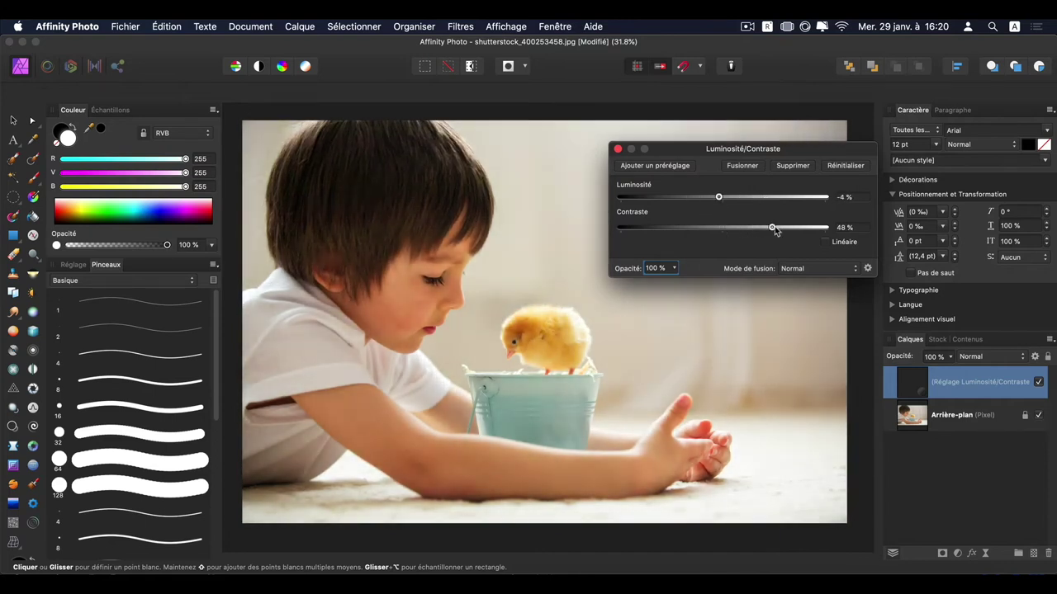
click(618, 148)
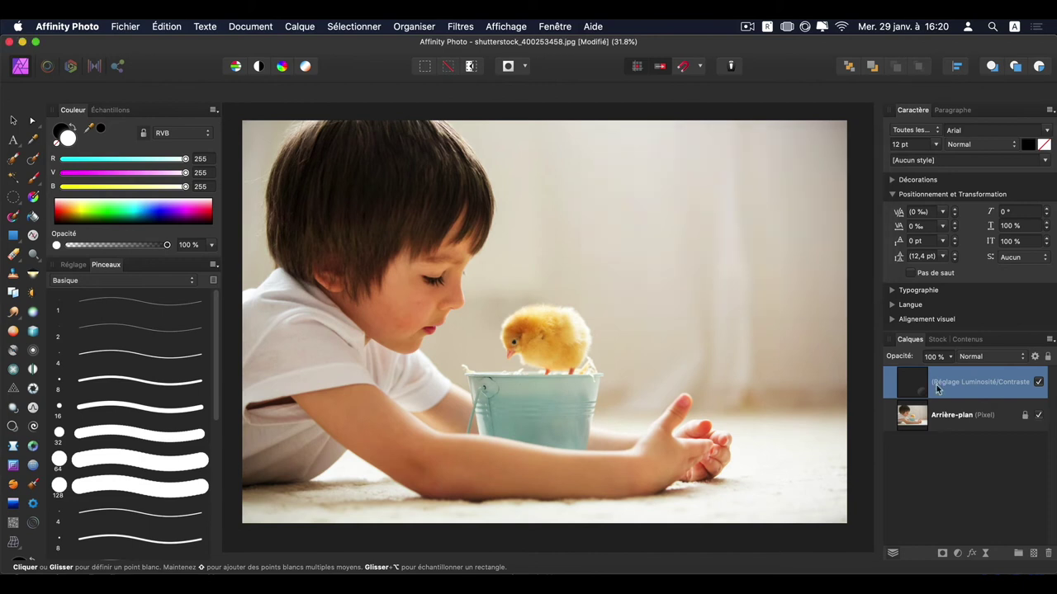
key(Delete)
Add a Posterize adjustment layer set to 15 levels
click(958, 552)
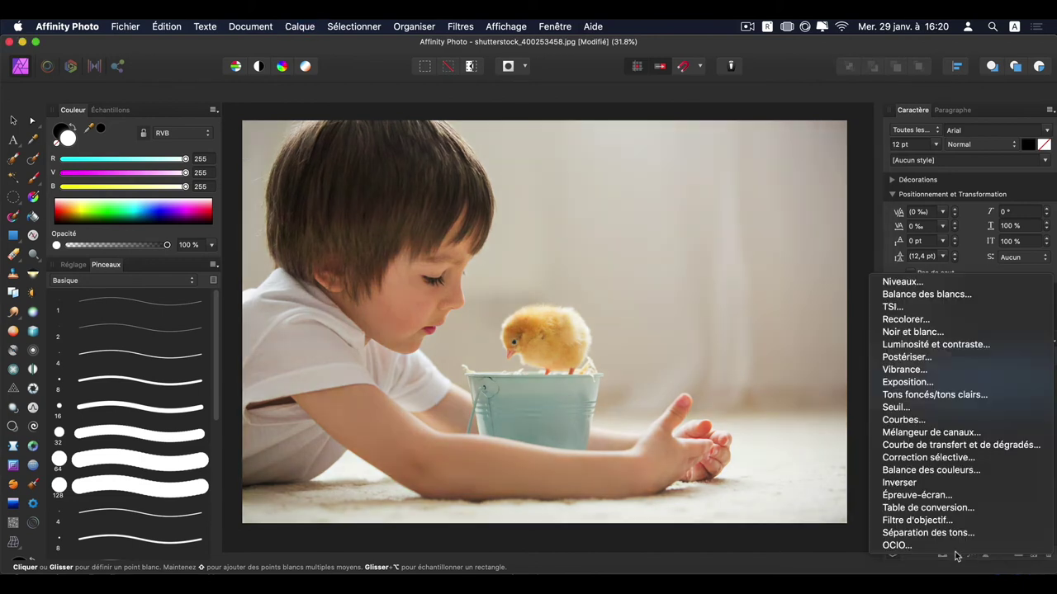
click(963, 359)
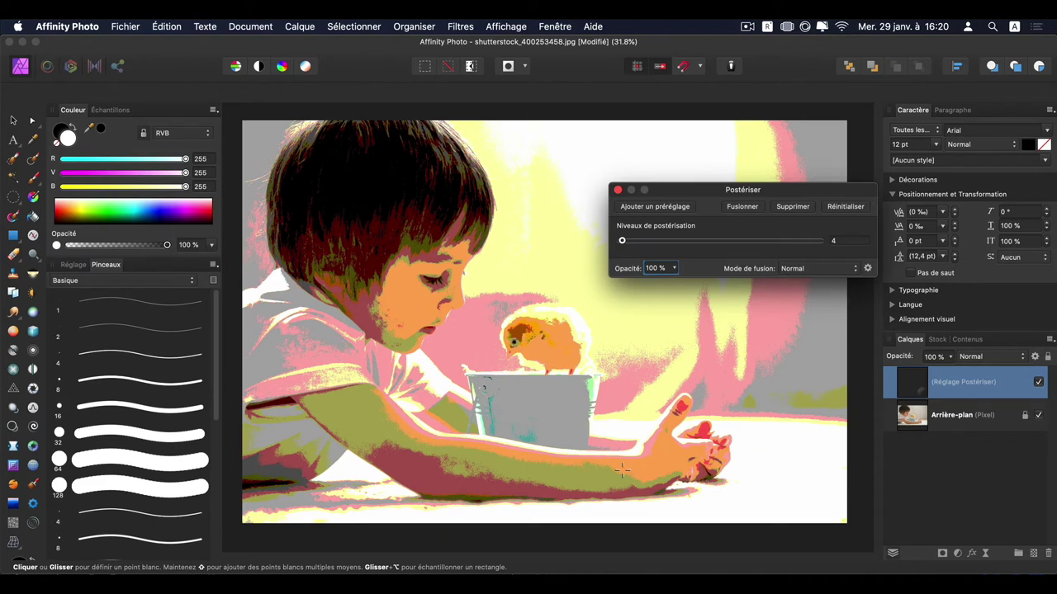
drag(623, 241, 635, 241)
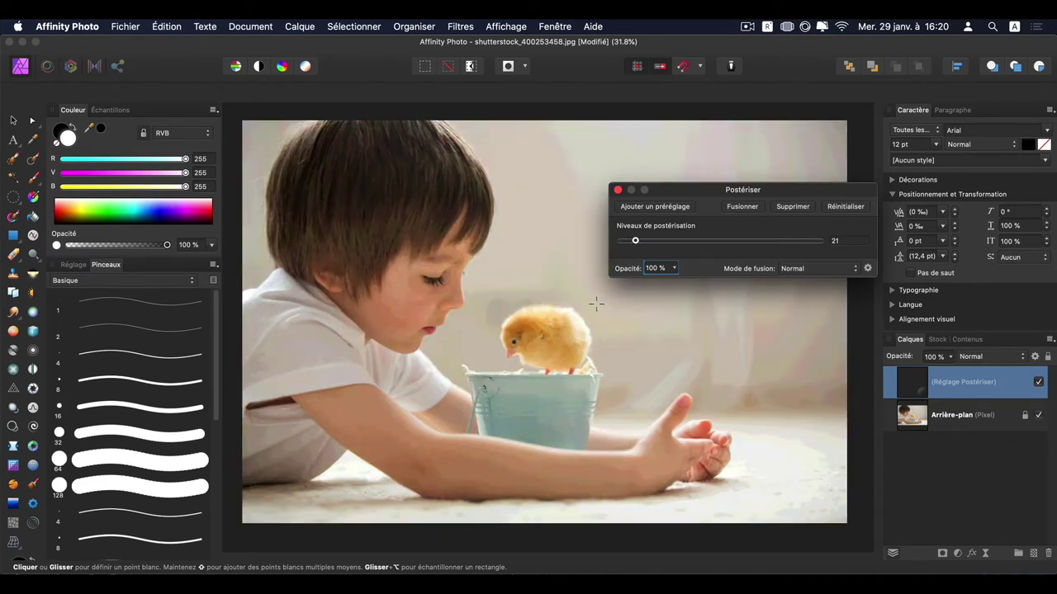
drag(644, 245, 632, 248)
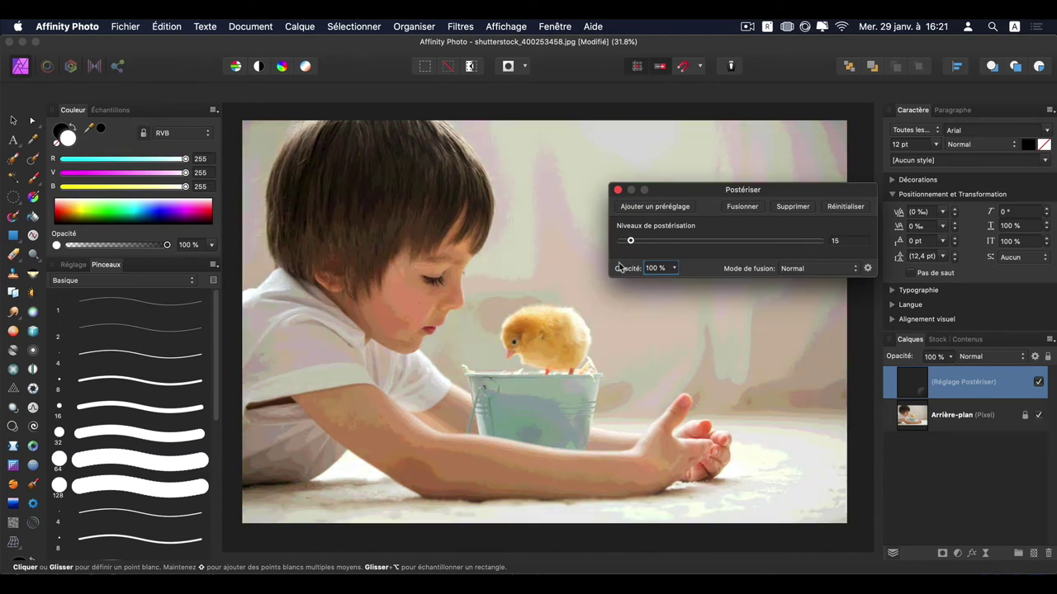
click(618, 191)
Replace Posterize with a Vibrance layer at vibrance 50% and saturation 26%
key(Delete)
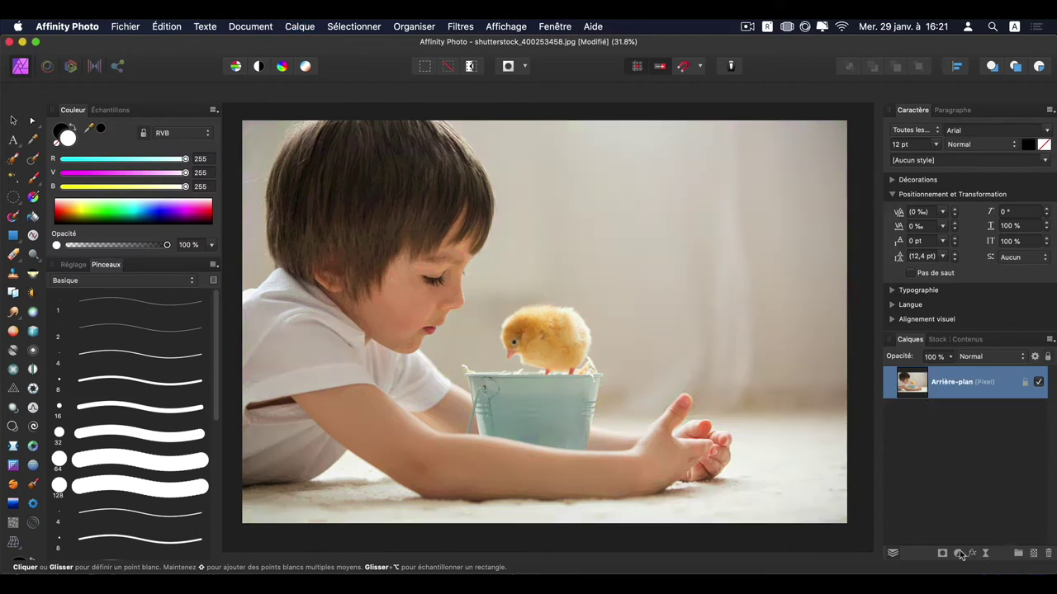
click(958, 553)
click(950, 368)
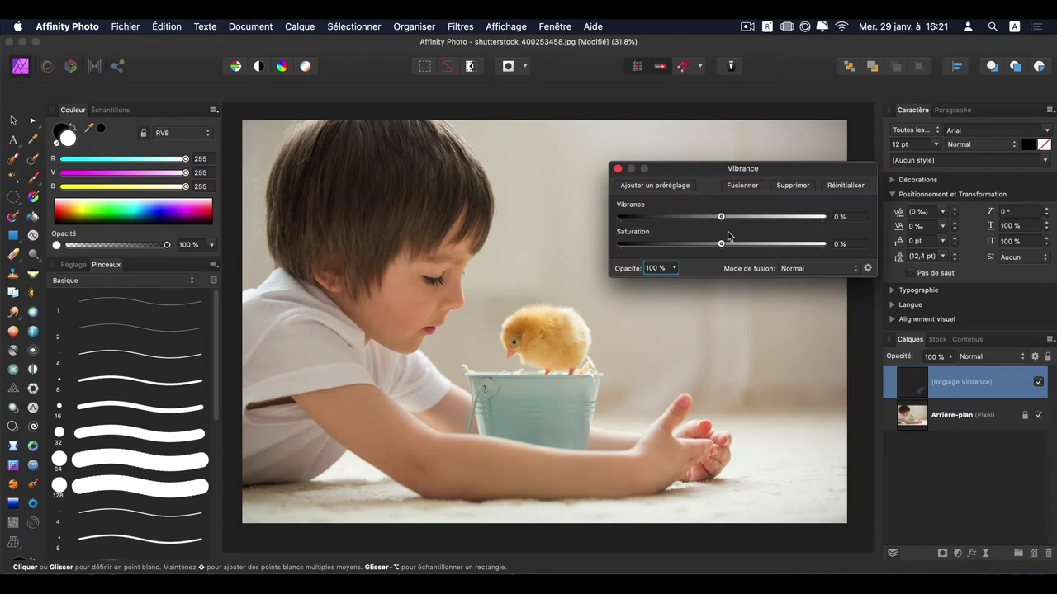
mouse_move(722, 217)
mouse_down()
mouse_move(824, 218)
mouse_move(660, 238)
mouse_up()
mouse_move(692, 221)
mouse_down()
mouse_move(771, 224)
mouse_move(625, 256)
mouse_move(824, 244)
mouse_up()
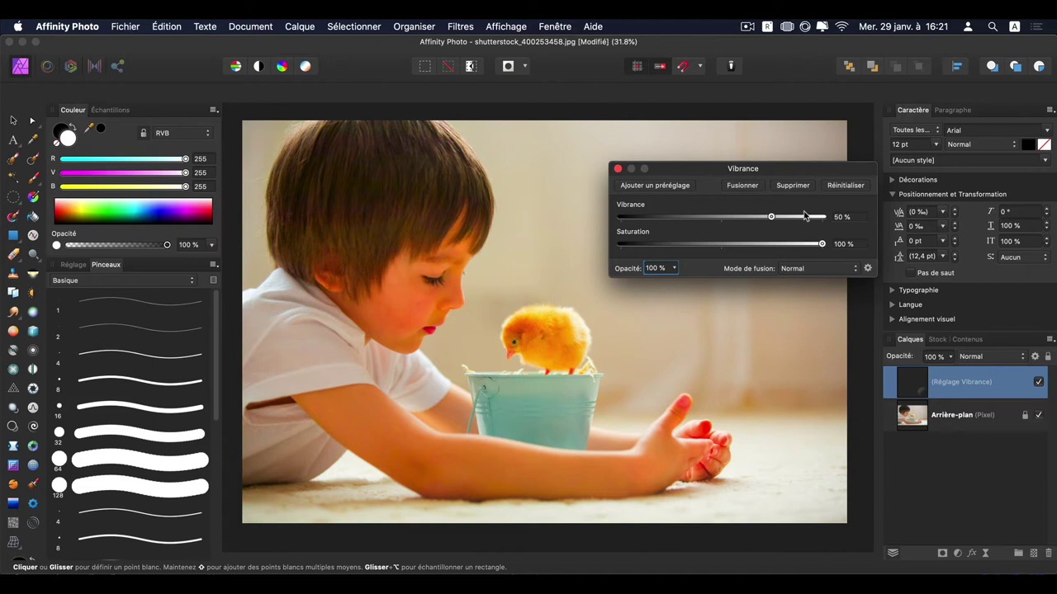
drag(820, 244, 746, 246)
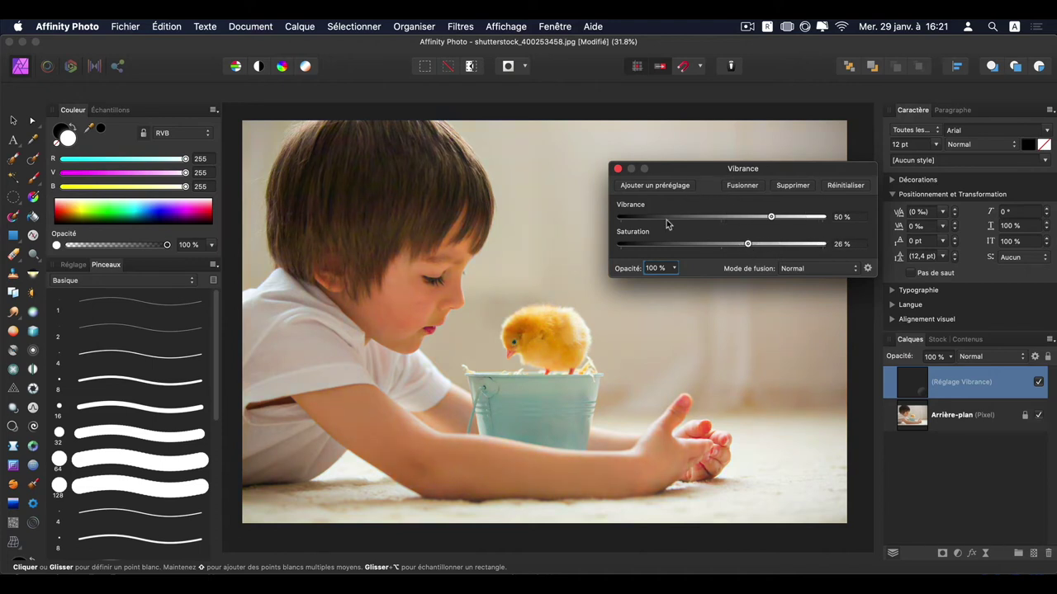
click(617, 169)
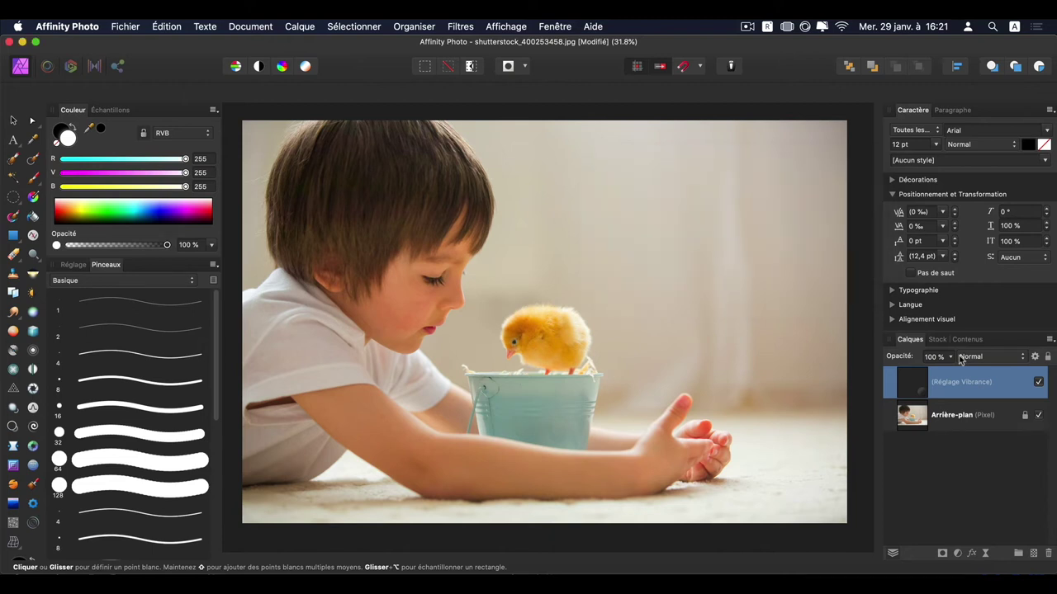
Swap the Vibrance layer for an Exposition adjustment brightening the photo to about +0.41
key(Delete)
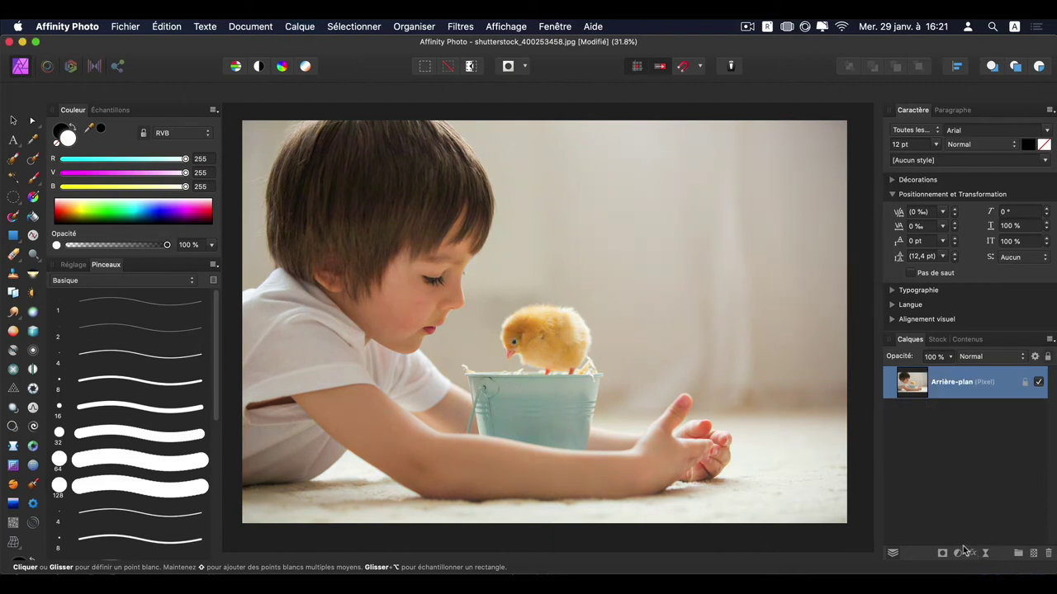
click(959, 552)
click(959, 375)
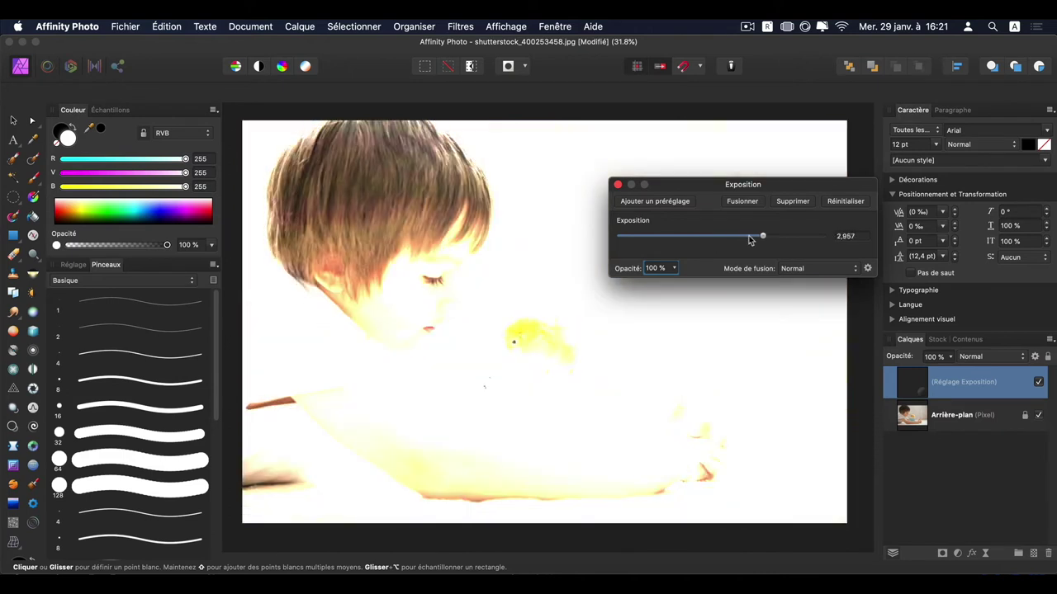
mouse_move(723, 237)
mouse_down()
mouse_move(677, 236)
mouse_move(727, 236)
mouse_up()
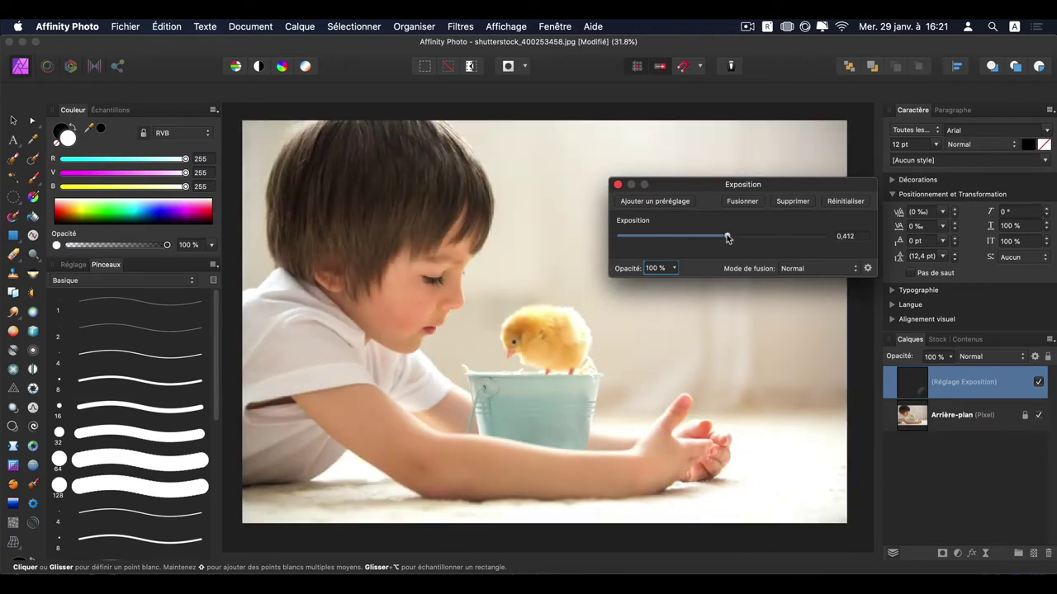
click(618, 185)
Swap Exposition for a Tons foncés/tons clairs adjustment with shadows −8% and highlights 35%
key(Delete)
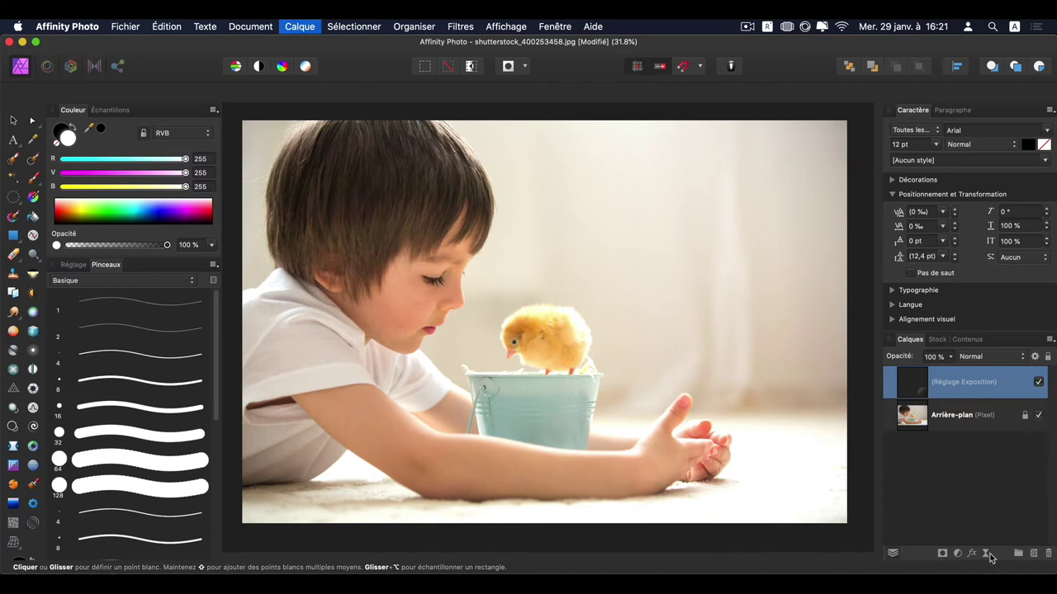
click(957, 553)
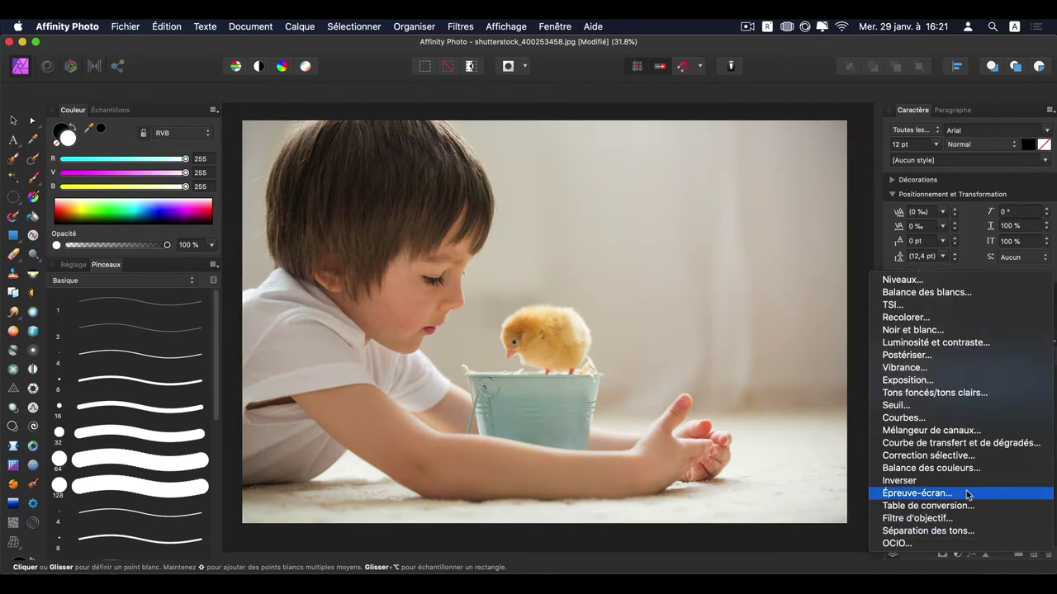
click(950, 396)
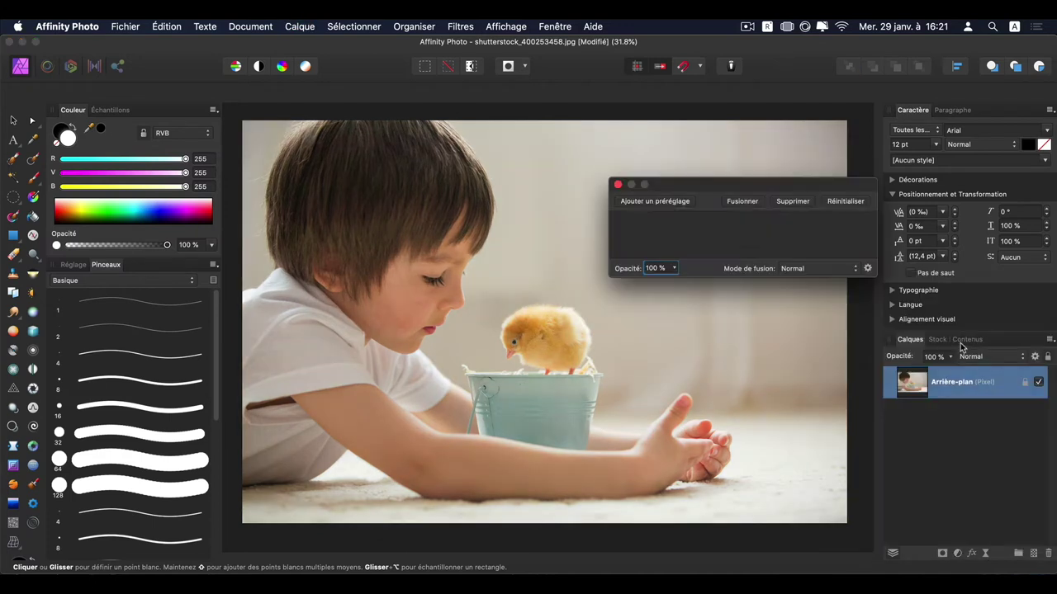
mouse_move(722, 219)
mouse_down()
mouse_move(750, 224)
mouse_move(732, 242)
mouse_move(740, 247)
mouse_up()
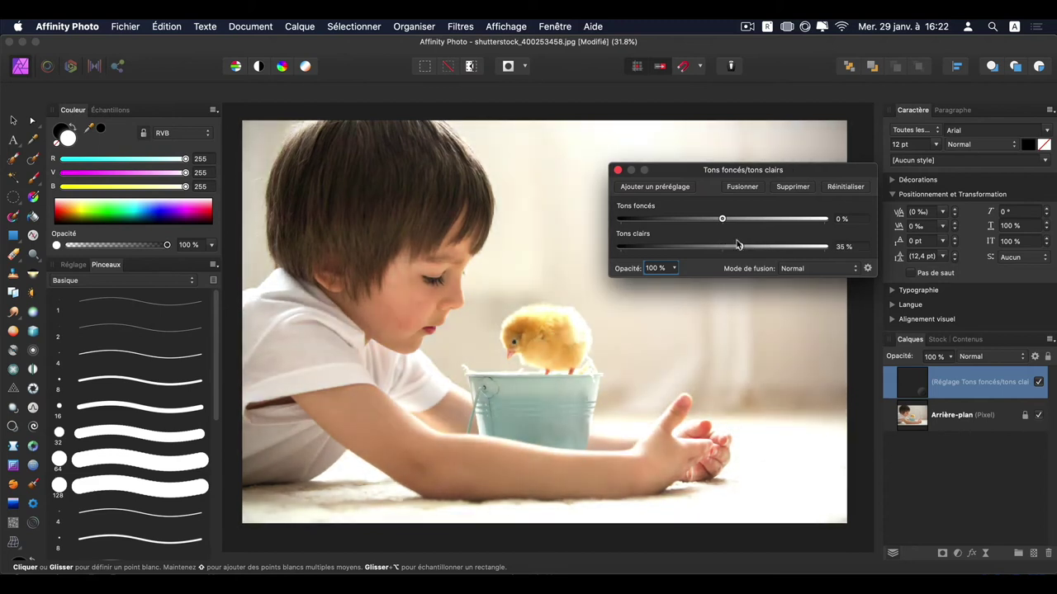
mouse_move(723, 218)
mouse_down()
mouse_move(718, 230)
mouse_move(733, 231)
mouse_up()
click(618, 170)
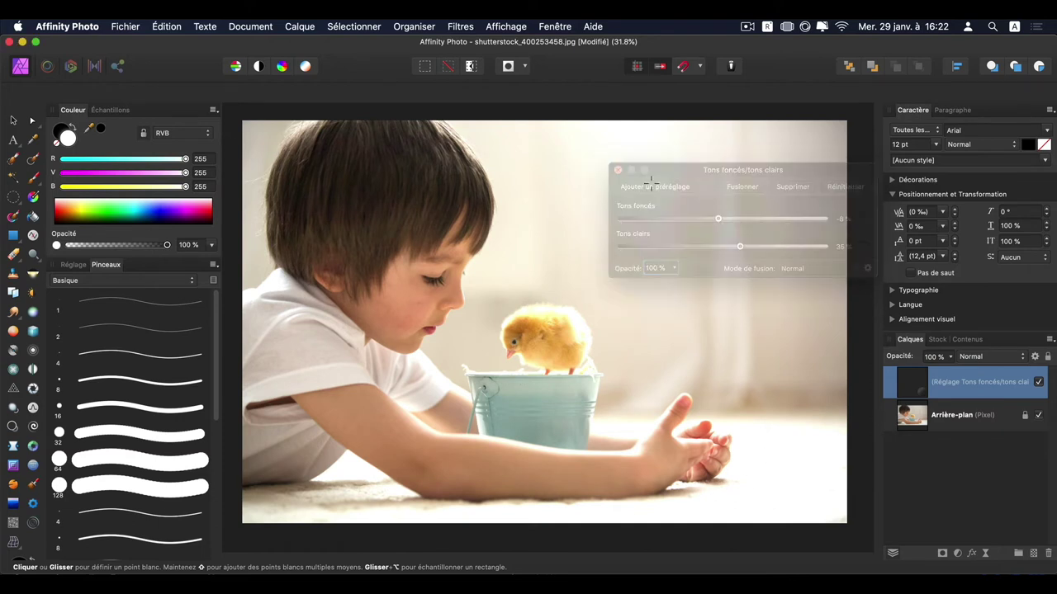
Swap Shadows/Highlights for a Seuil threshold adjustment raised to about 63%
key(Delete)
click(958, 553)
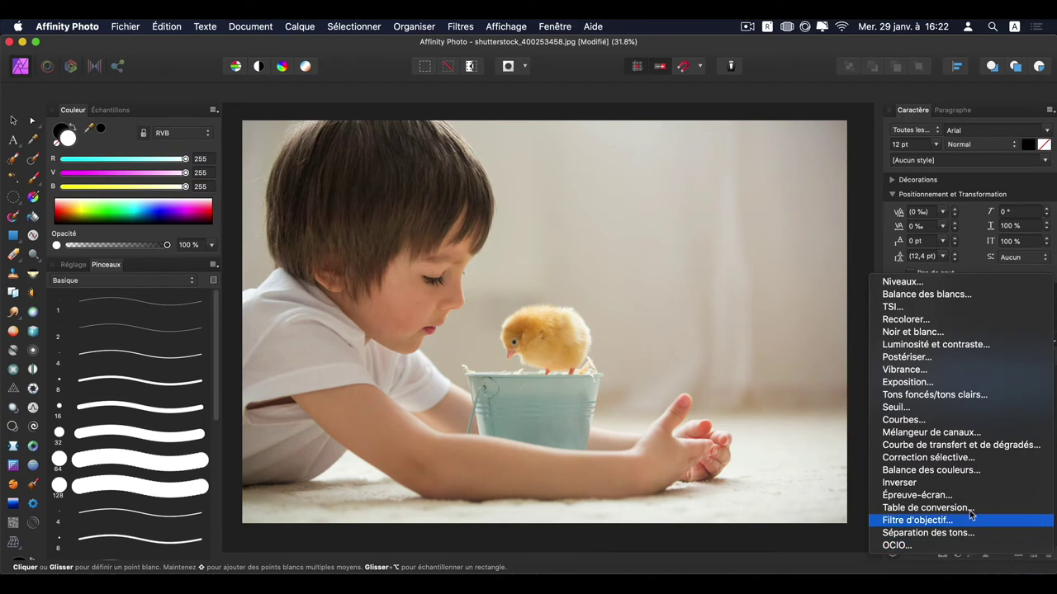
click(977, 408)
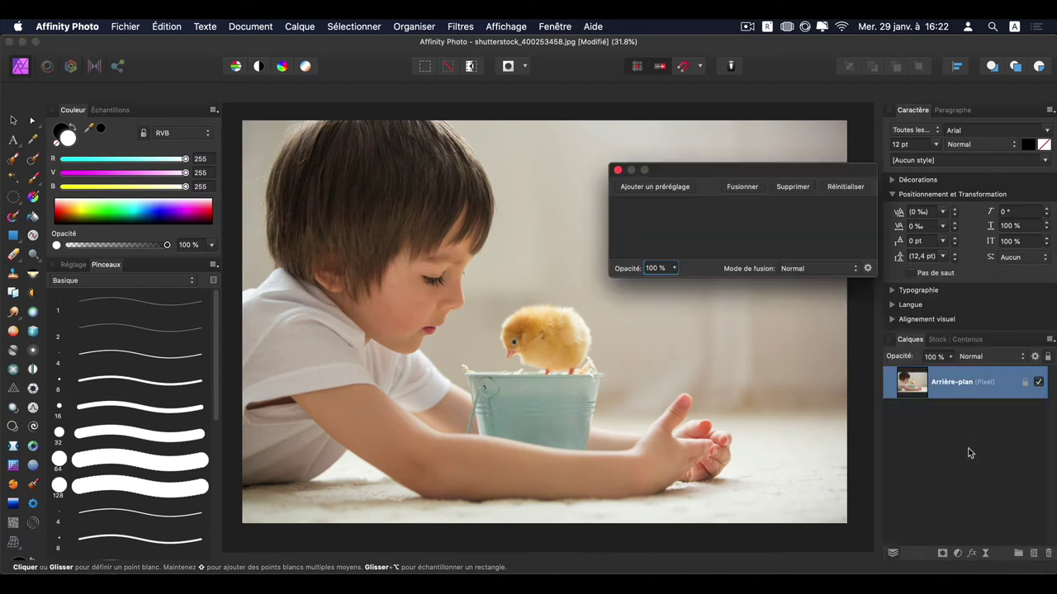
mouse_move(745, 247)
mouse_down()
mouse_move(719, 249)
mouse_move(773, 247)
mouse_up()
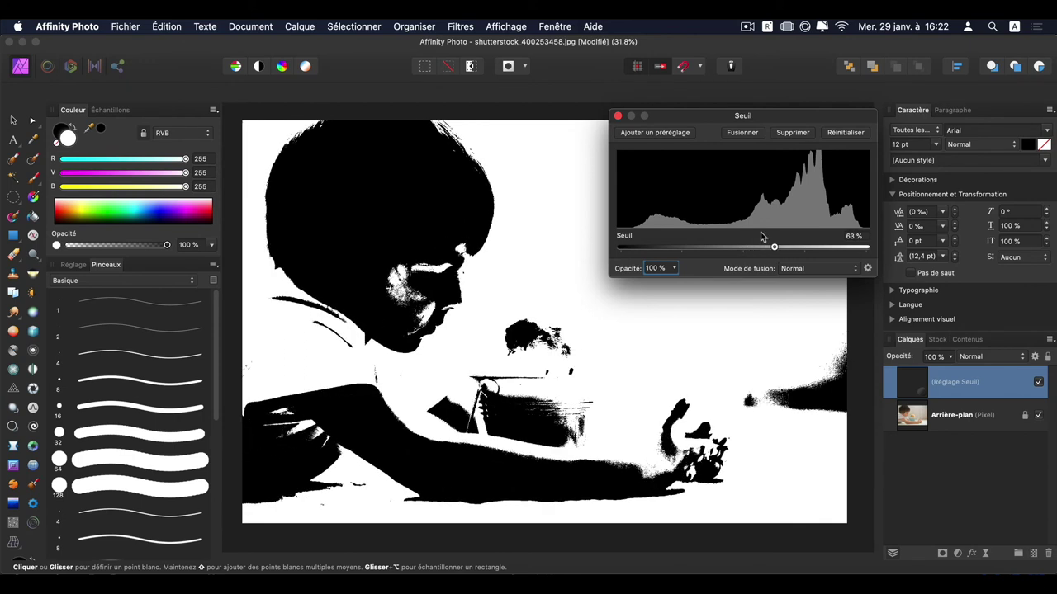
click(855, 236)
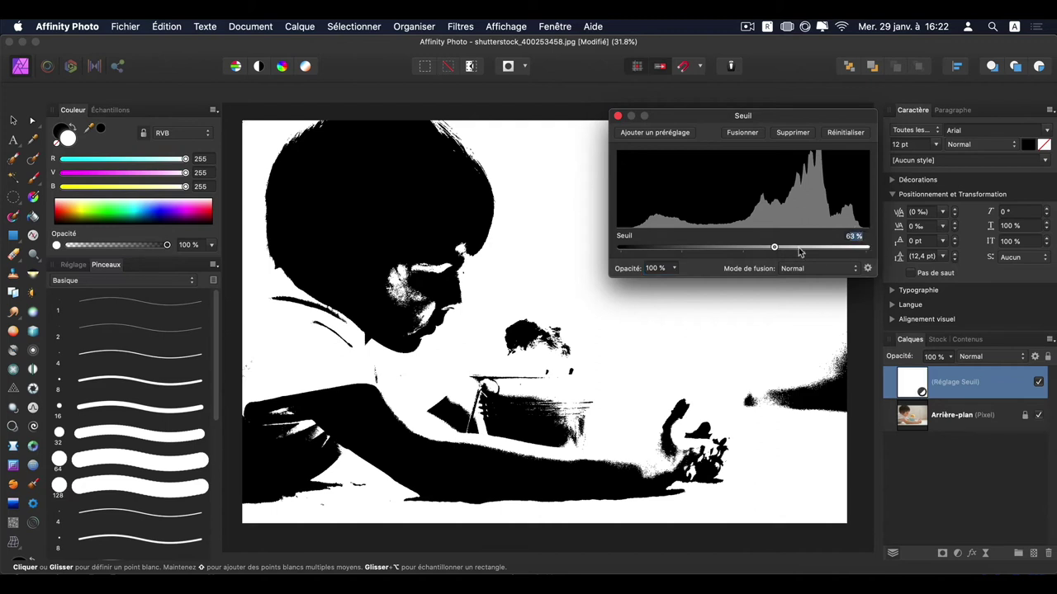
Set the threshold layer's opacity to 66% and its blend mode to Obscurcir
click(674, 269)
drag(670, 288, 595, 300)
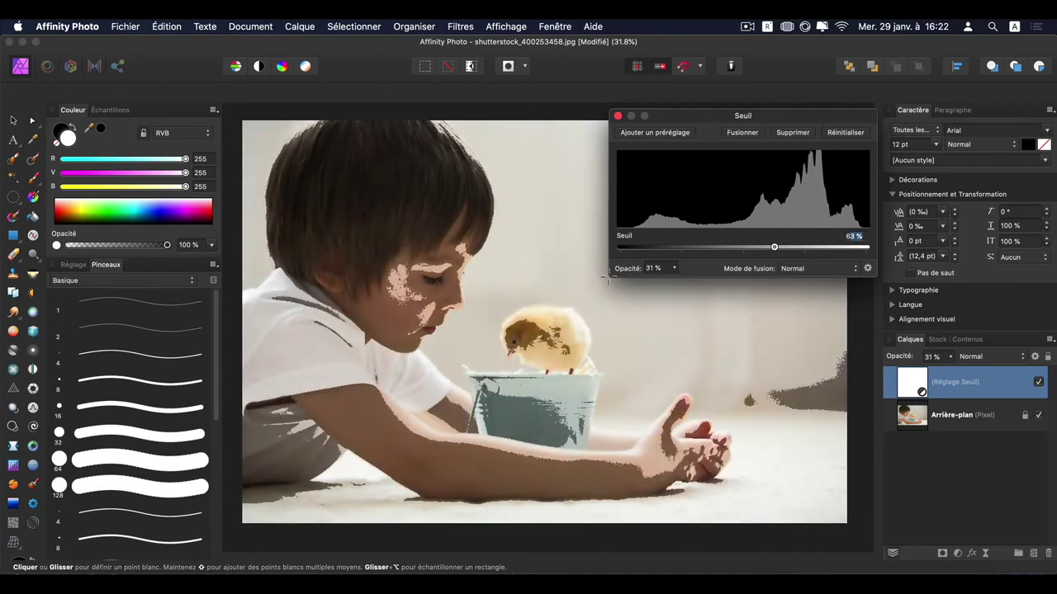
click(674, 269)
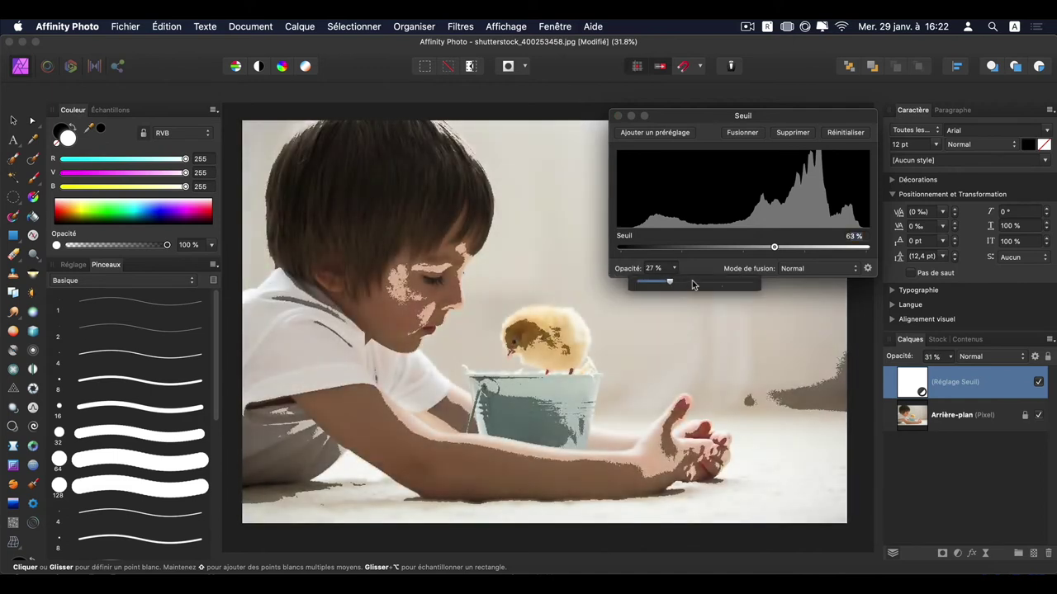
drag(672, 281, 709, 282)
click(833, 269)
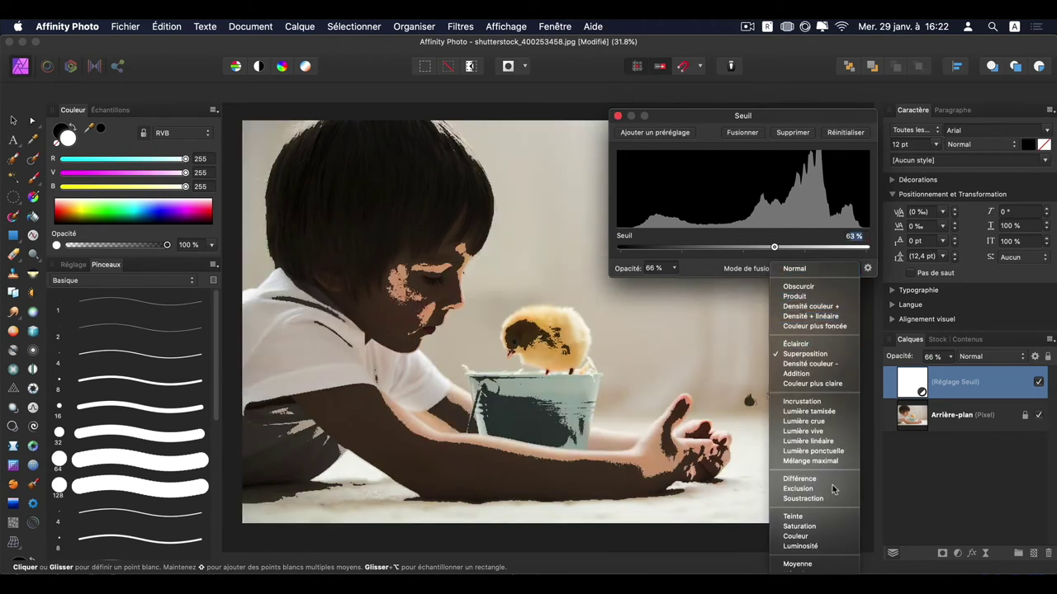
click(798, 286)
Raise the threshold to about 77%, then close and delete the Seuil layer
drag(775, 248, 815, 249)
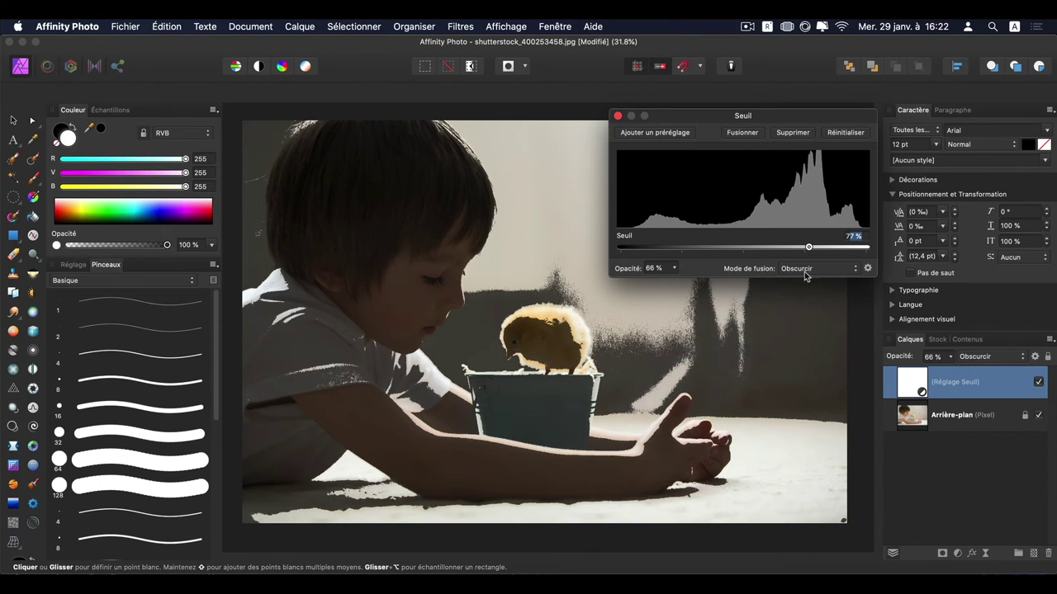
click(619, 117)
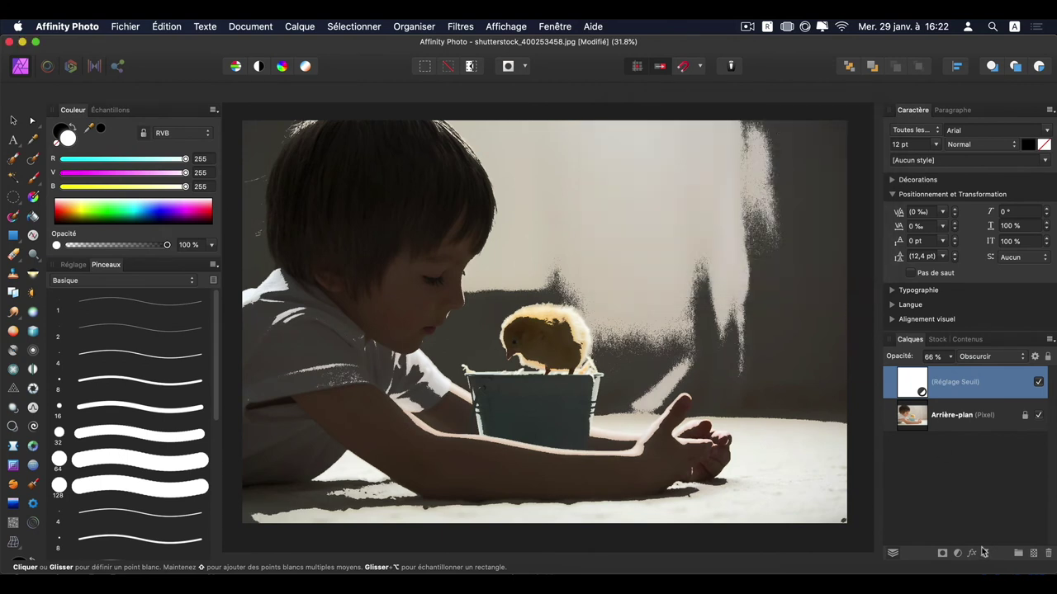
key(Delete)
Add a Courbes adjustment and set its colour model to RGB
click(958, 553)
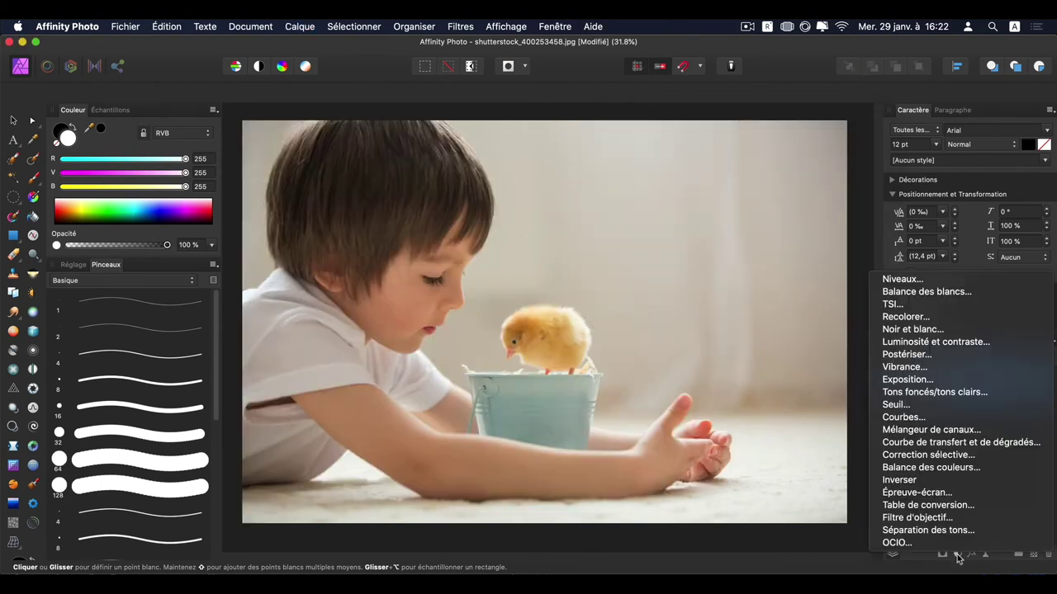
click(961, 417)
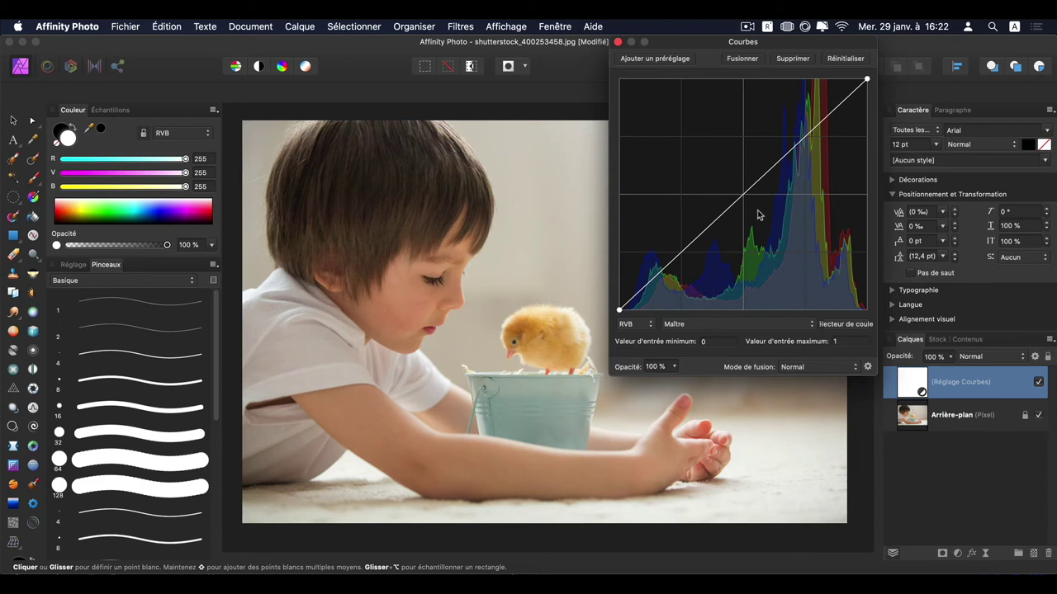
click(644, 324)
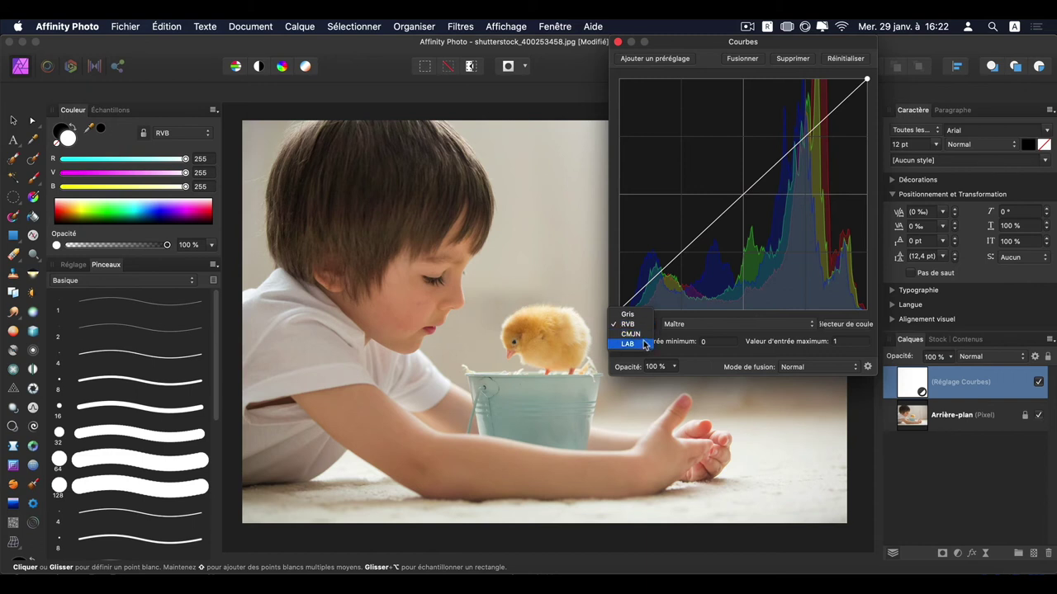
click(642, 316)
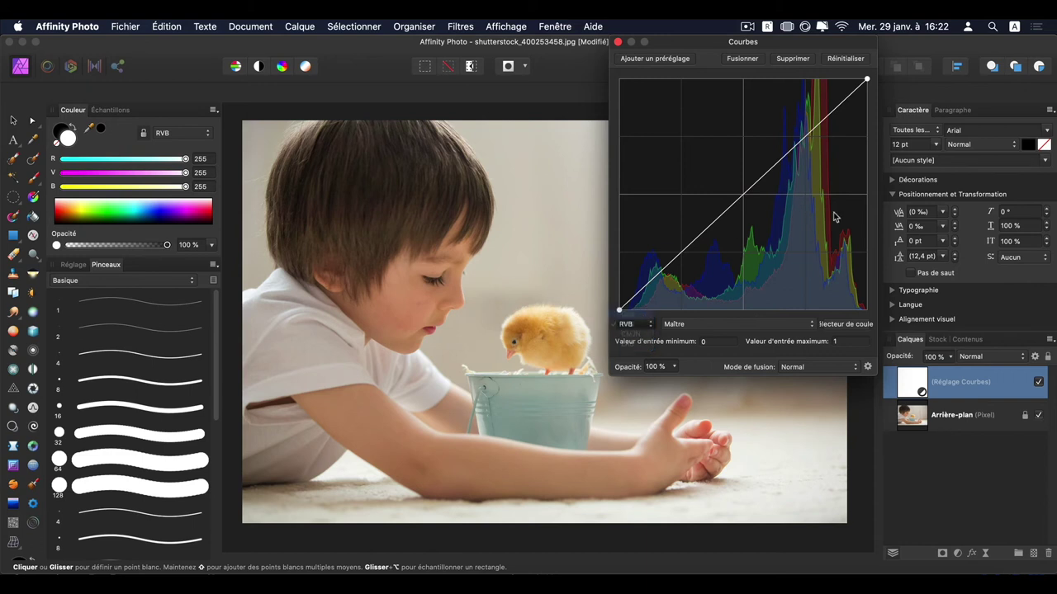
click(647, 325)
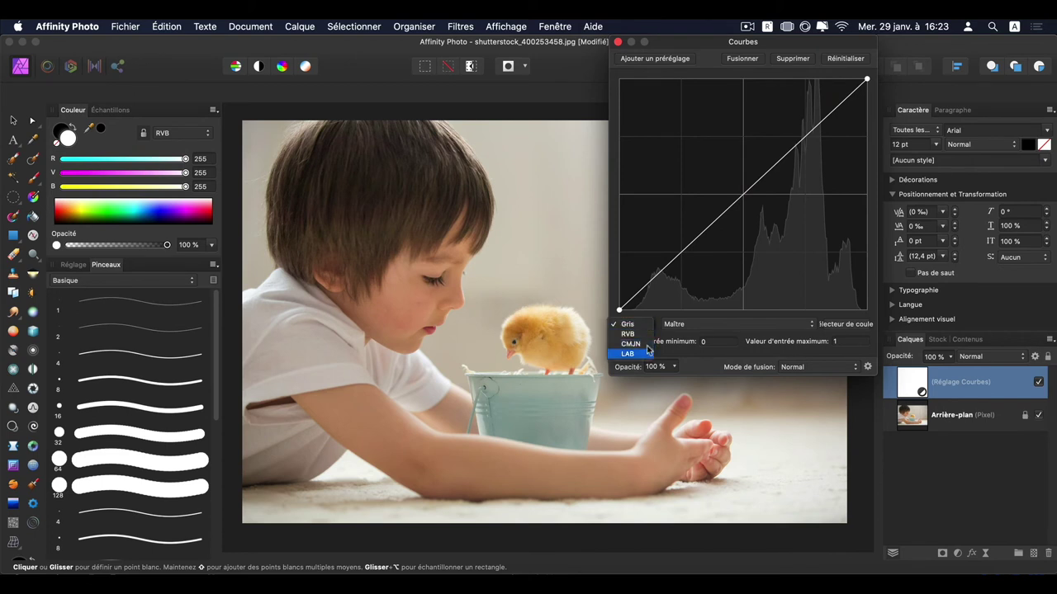
click(629, 333)
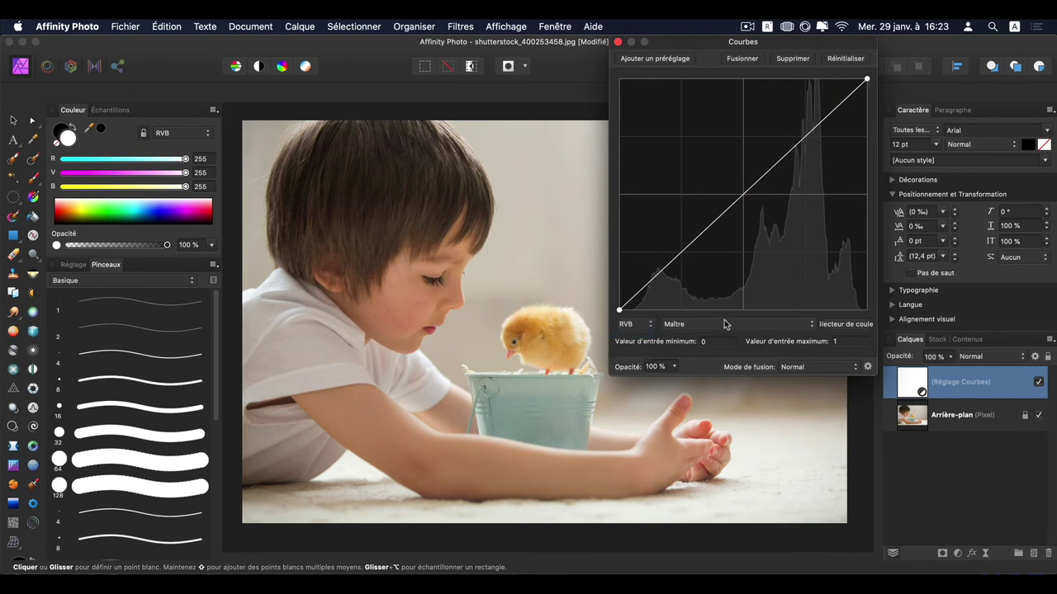
Pull the Blue channel curve down at two points to yellow the image
click(774, 325)
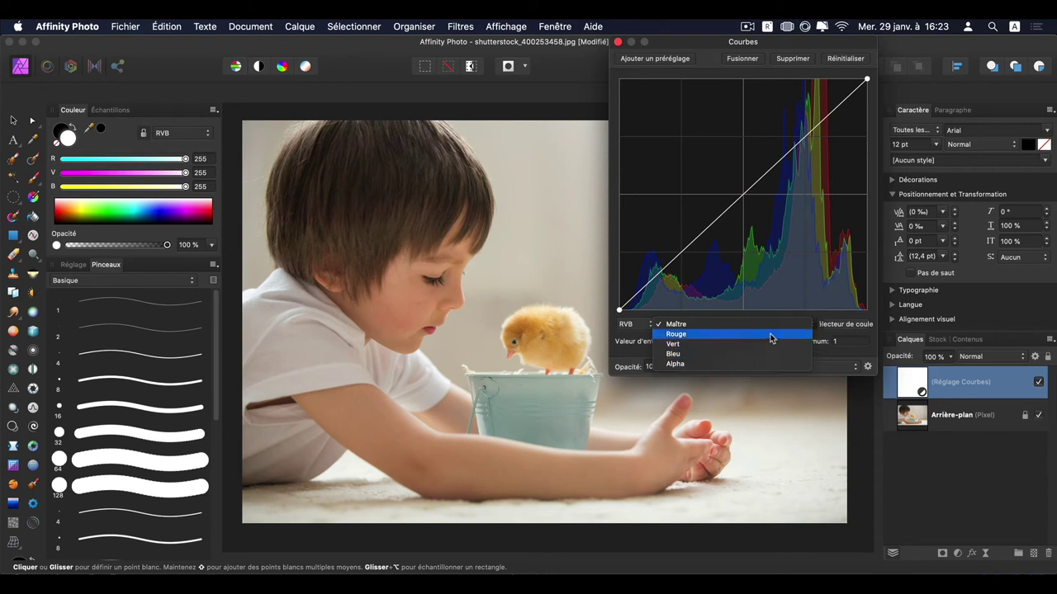
click(767, 356)
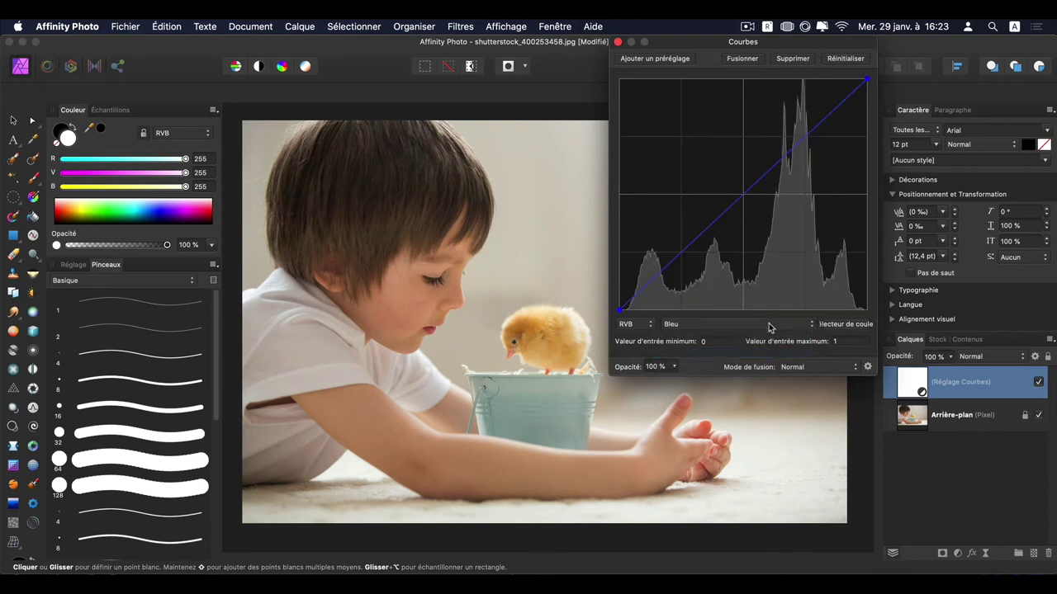
mouse_move(758, 188)
mouse_down()
mouse_move(776, 223)
mouse_move(770, 189)
mouse_up()
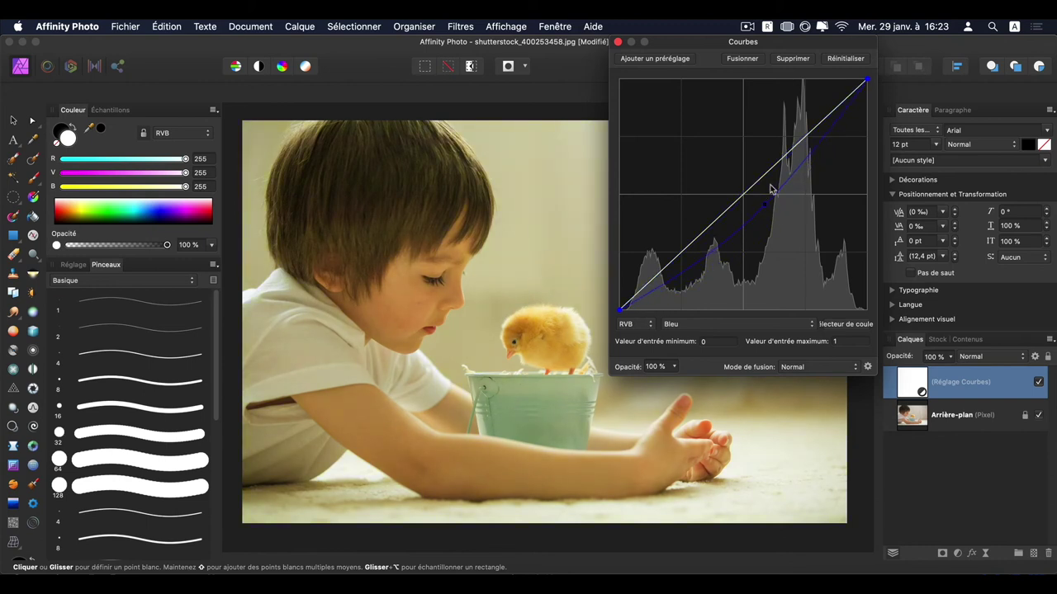
click(837, 120)
mouse_move(834, 118)
mouse_down()
mouse_move(812, 105)
mouse_move(841, 140)
mouse_up()
Set the curves opacity to 66%, then close and delete the curves layer
click(674, 366)
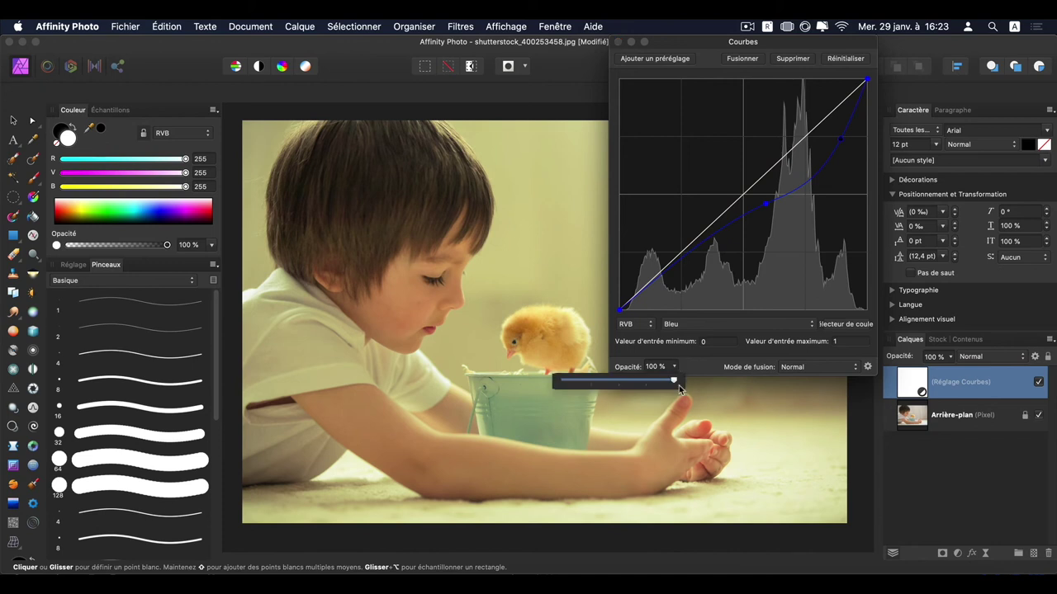
drag(675, 382, 636, 381)
click(621, 41)
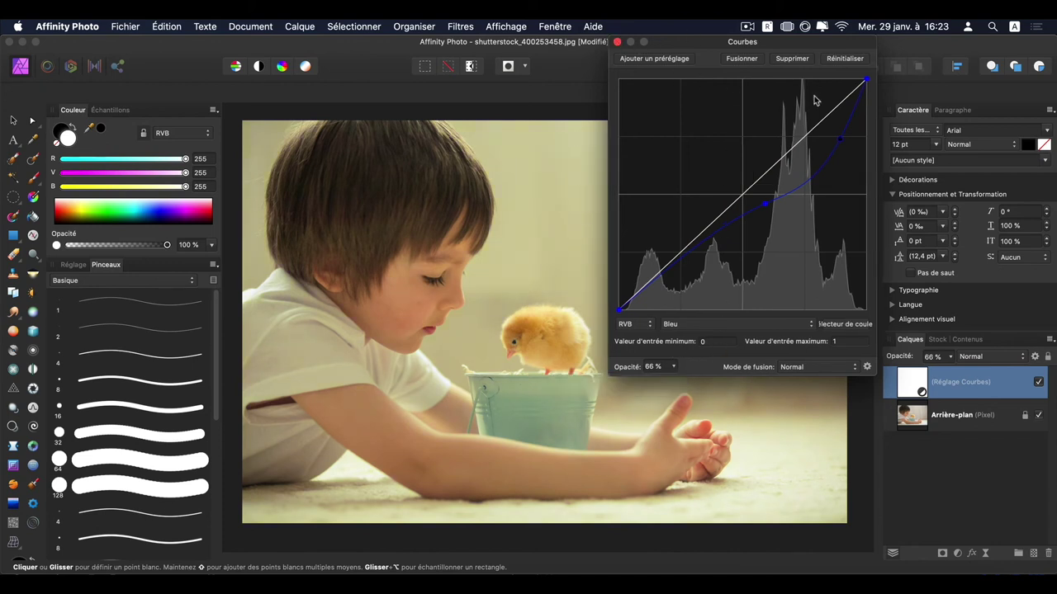
click(618, 41)
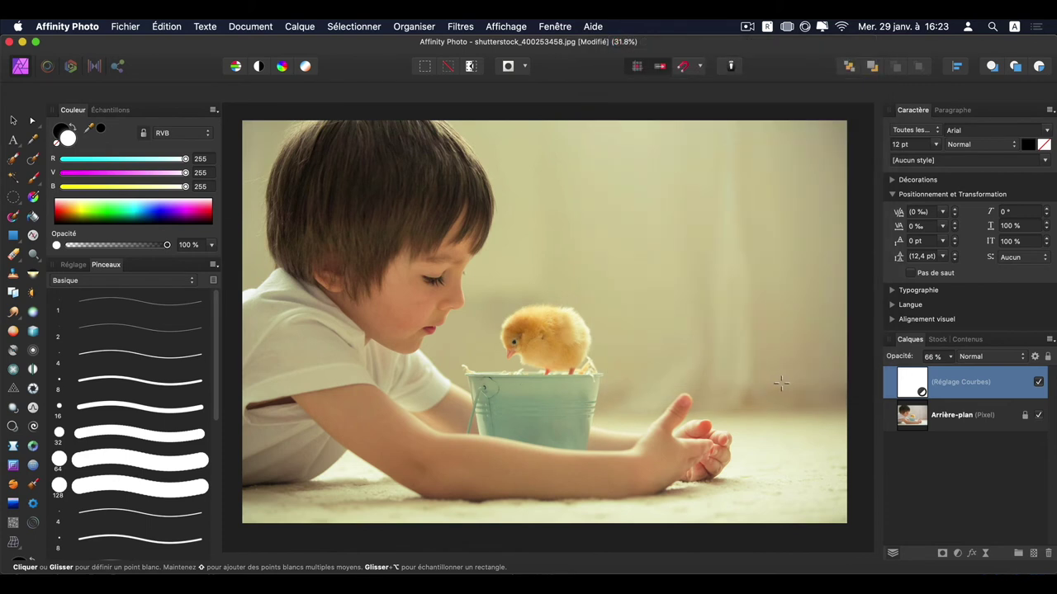
key(Delete)
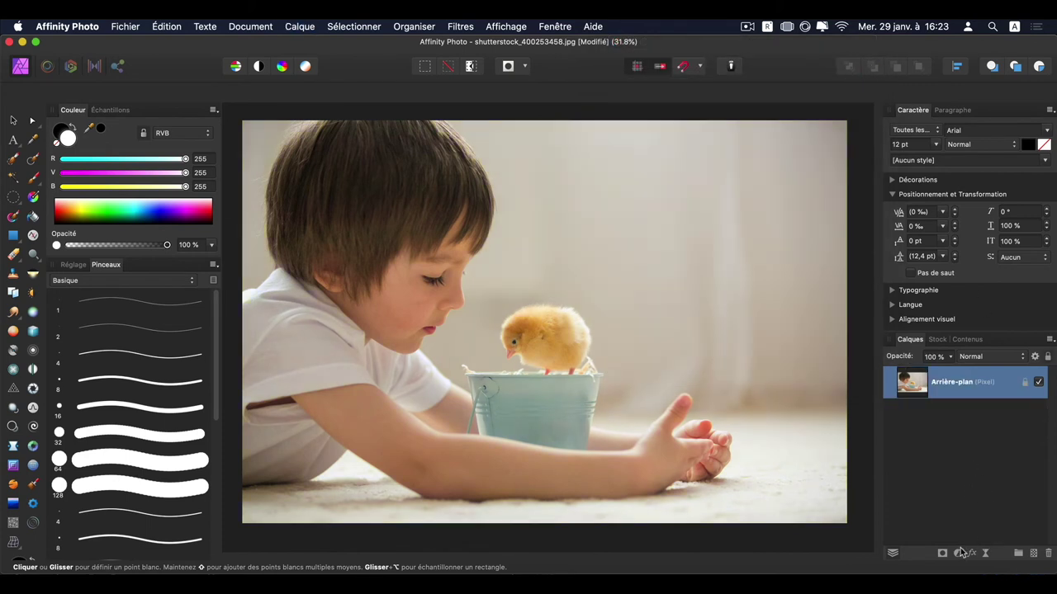
Add a red-green-blue gradient map adjustment at 50% opacity and select its blue stop
click(958, 553)
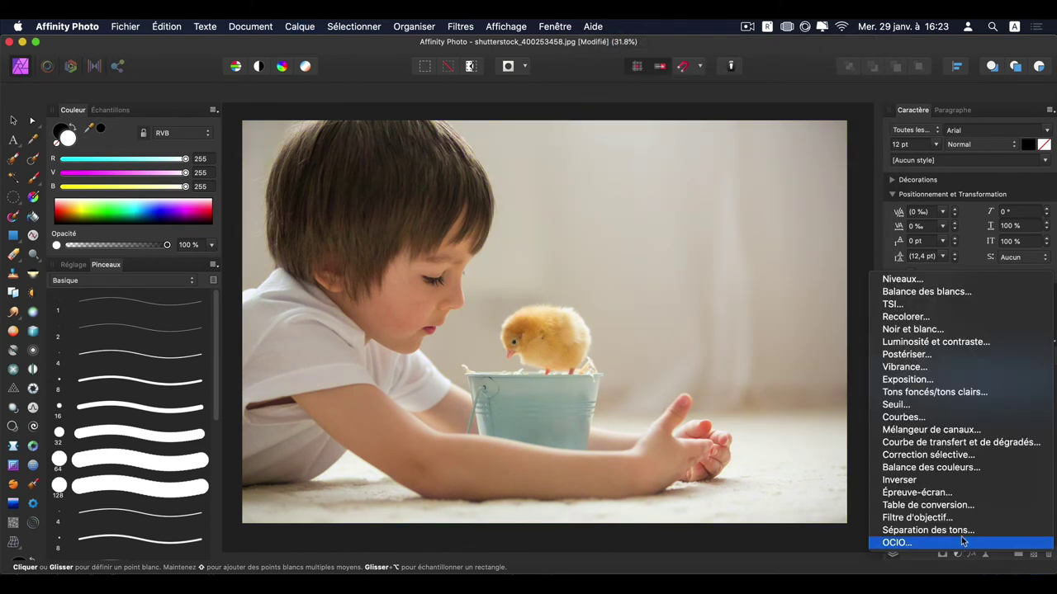
click(962, 442)
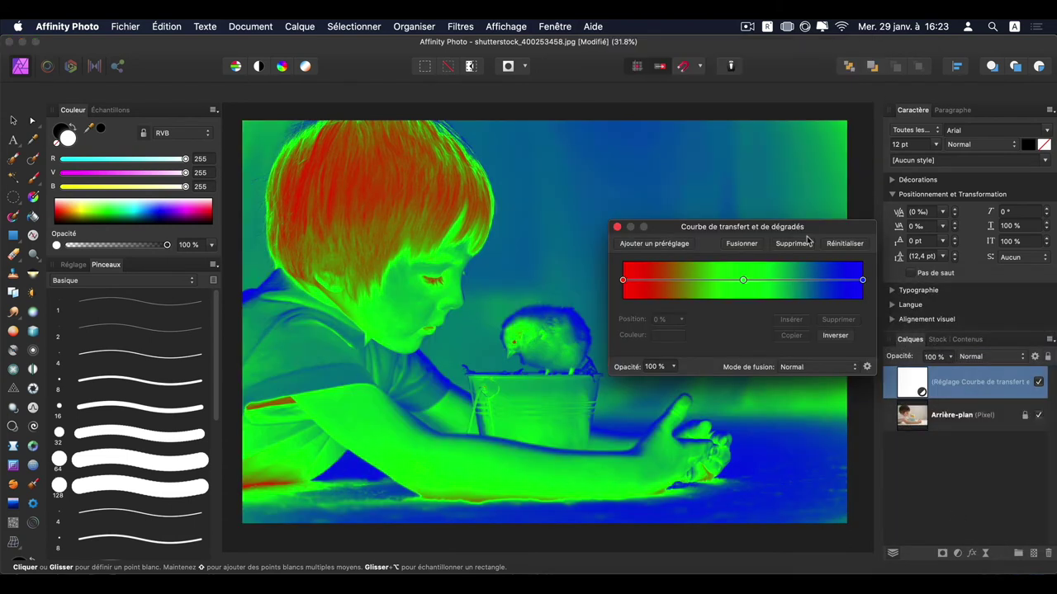
drag(809, 226, 898, 168)
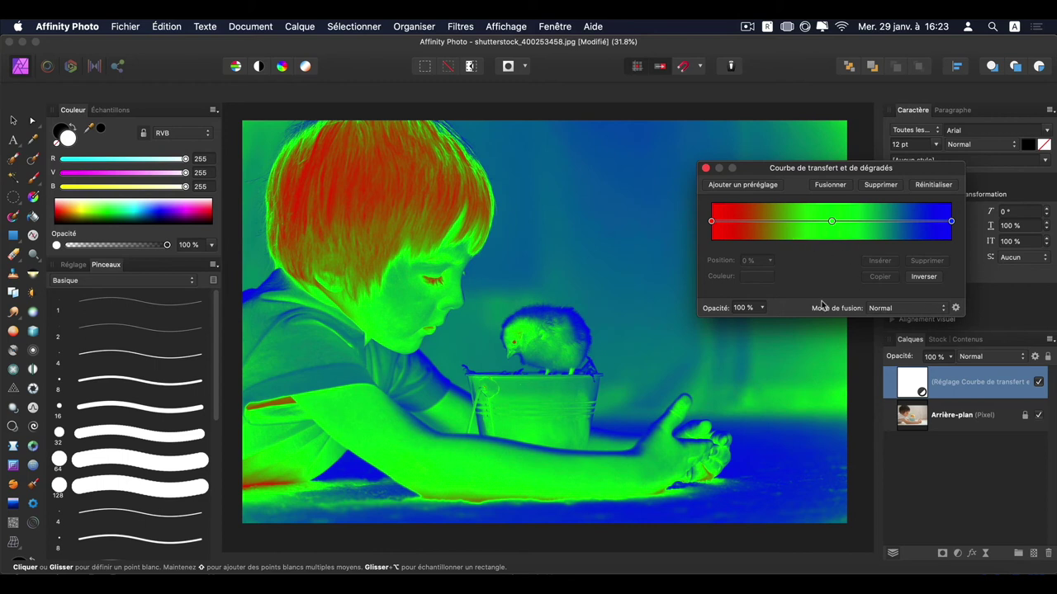
click(761, 308)
drag(761, 323, 706, 322)
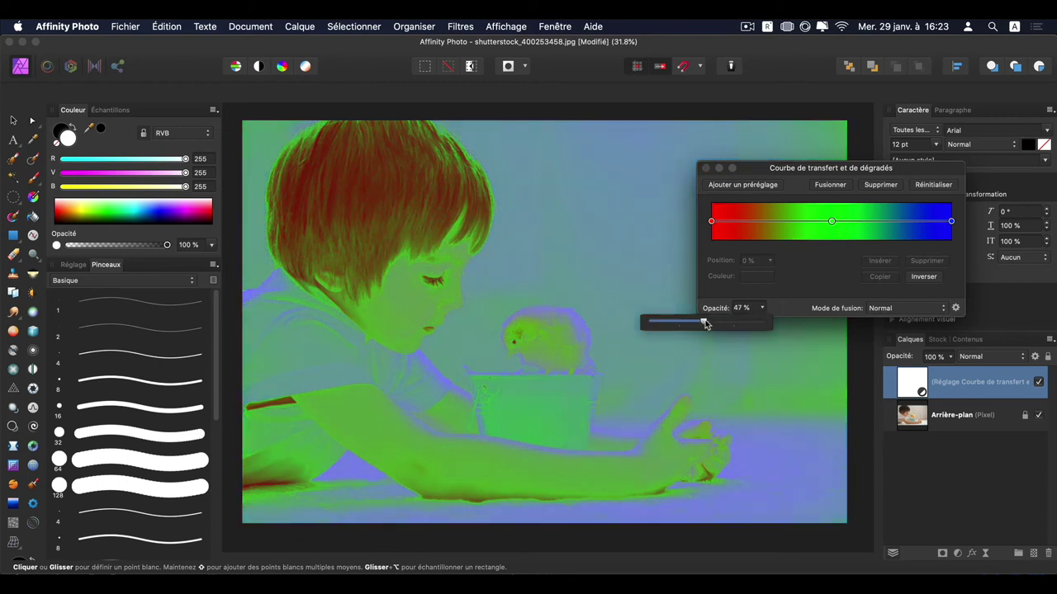
click(951, 221)
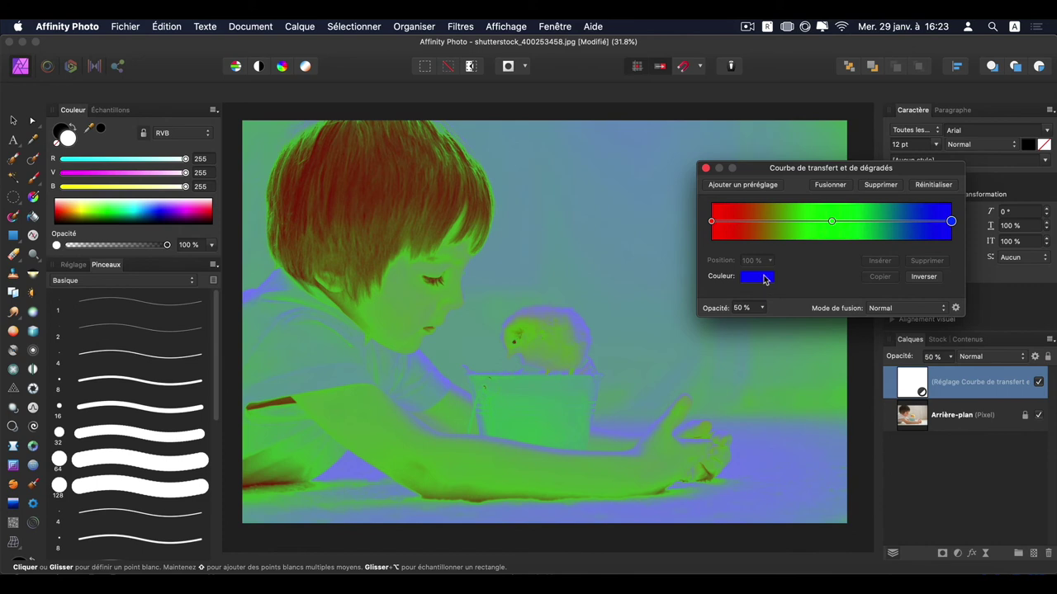
Change the gradient map's right stop from blue to yellow
click(765, 280)
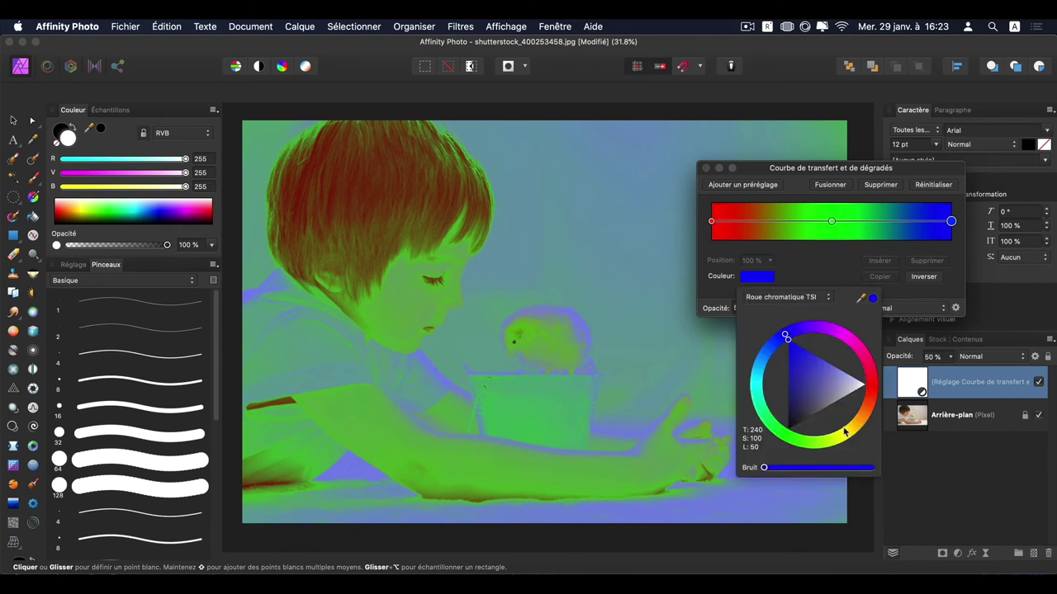
click(846, 429)
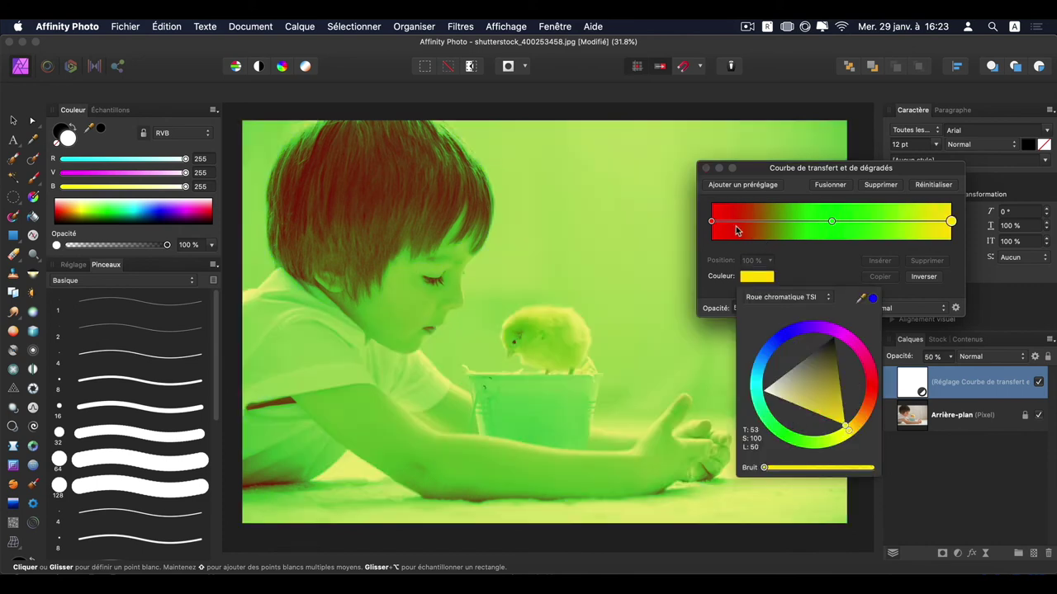
click(725, 223)
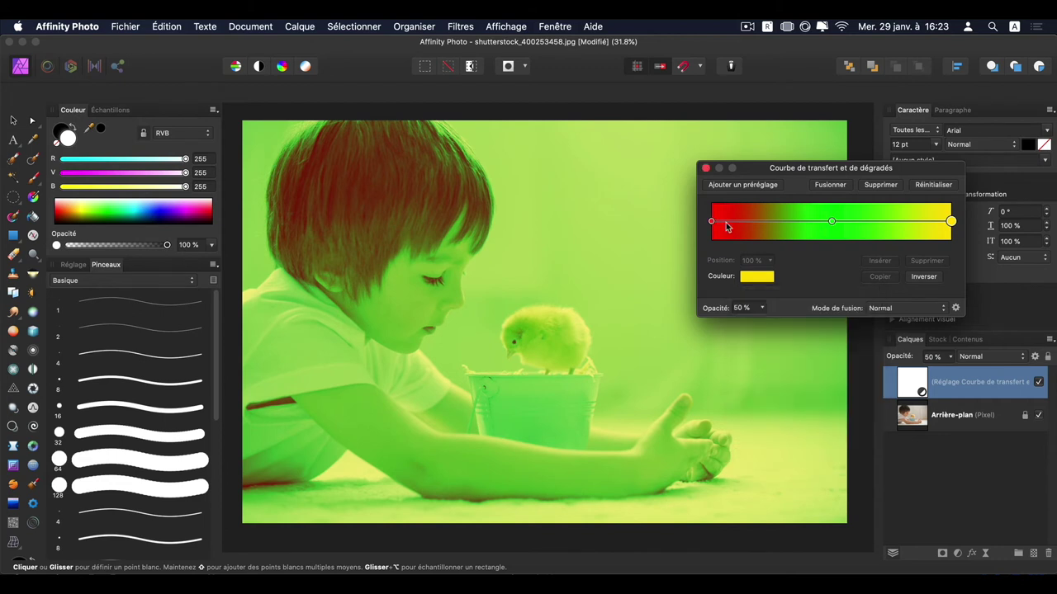
Move the middle gradient stop to 44% and change it from green to orange
click(830, 222)
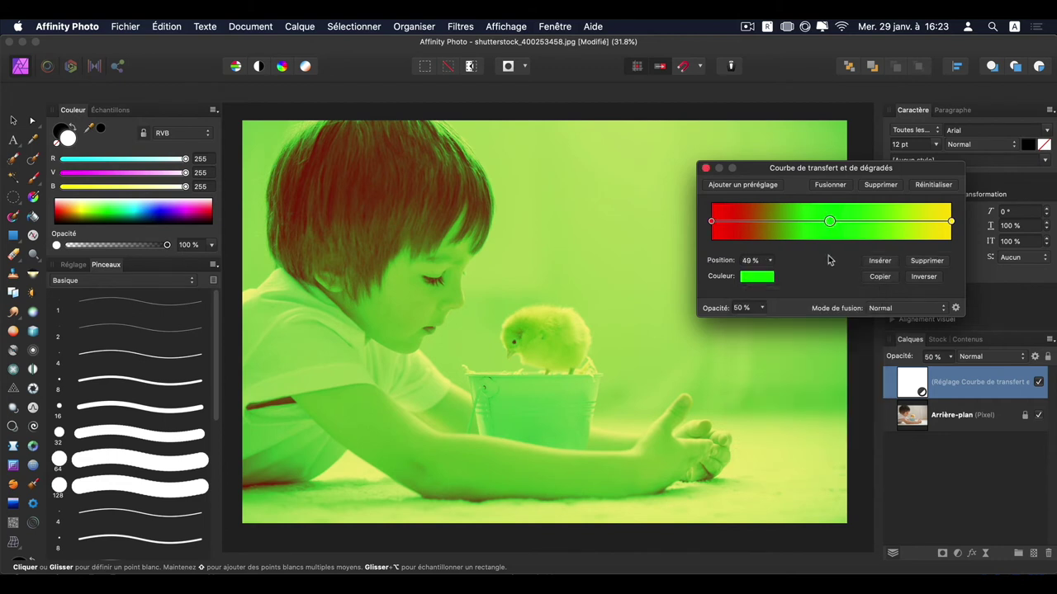
mouse_move(826, 222)
mouse_down()
mouse_move(762, 228)
mouse_move(817, 232)
mouse_up()
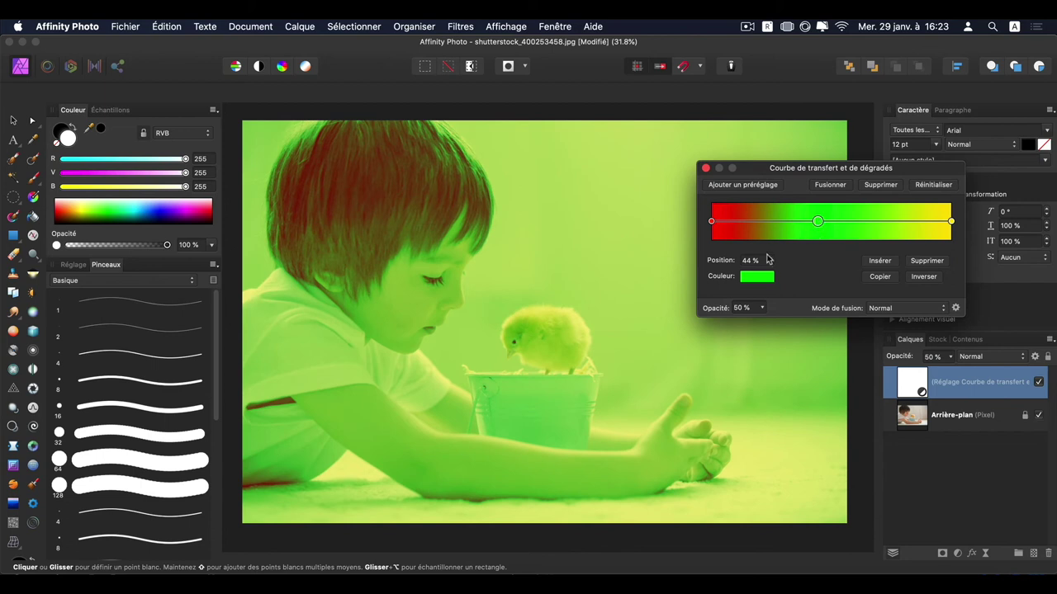
click(753, 276)
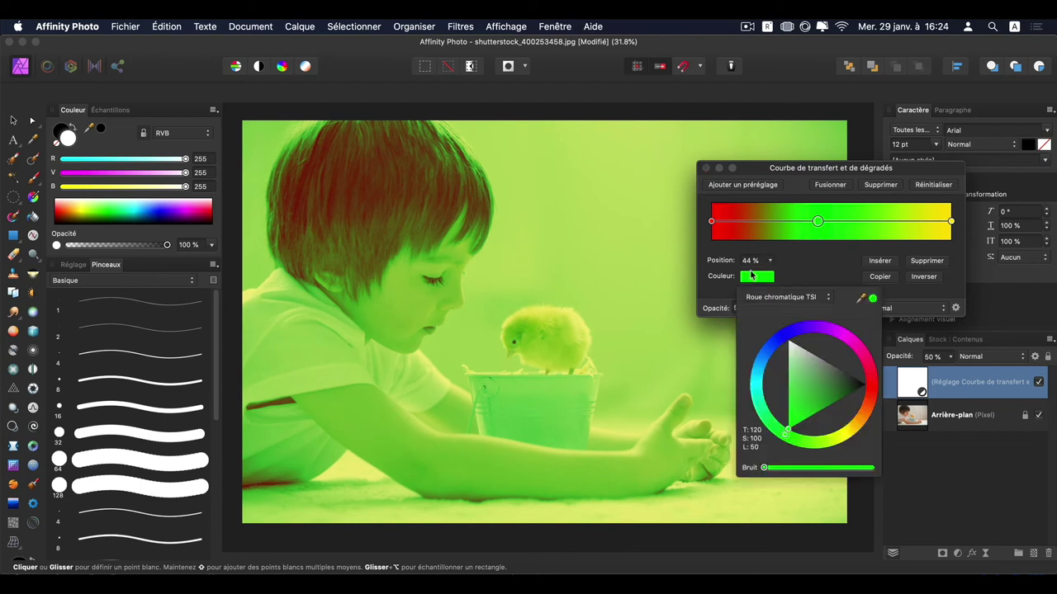
click(860, 424)
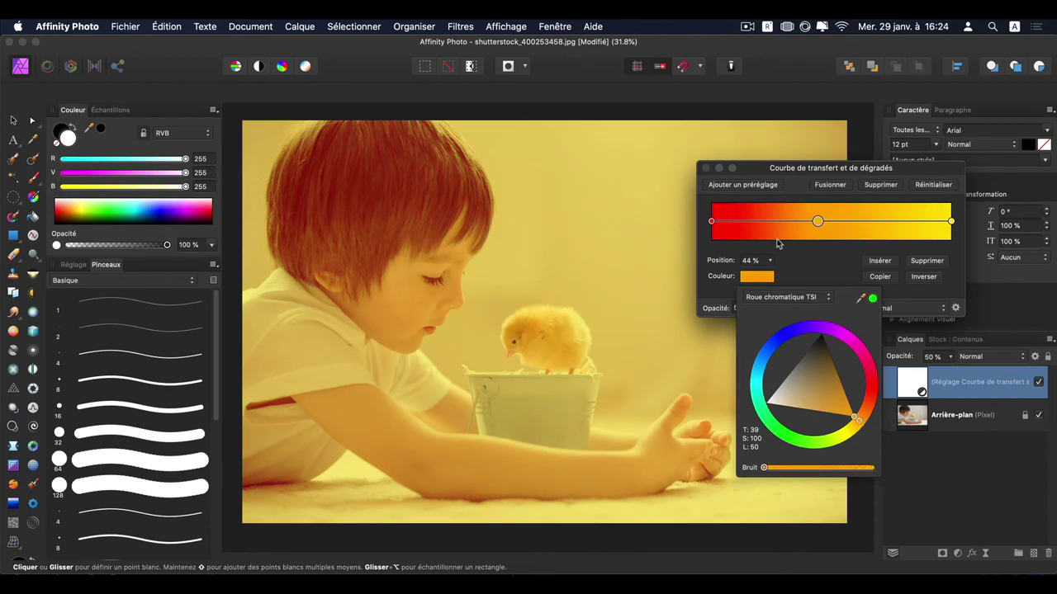
click(712, 221)
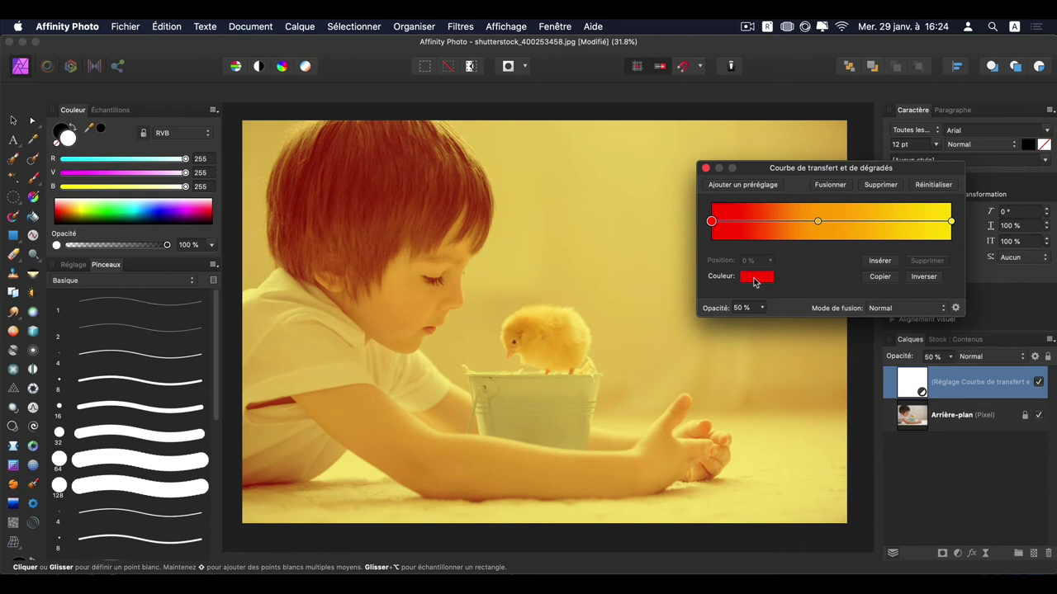
Shift the left stop toward red-orange and set the gradient map to 62% opacity
click(754, 278)
mouse_move(856, 436)
mouse_down()
mouse_move(844, 437)
mouse_move(867, 400)
mouse_up()
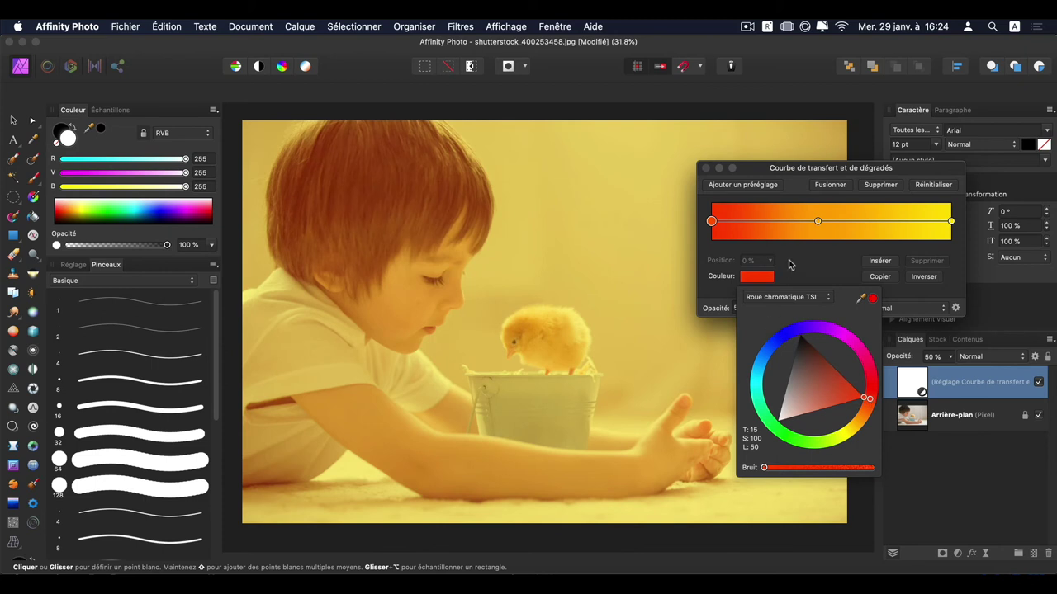
click(763, 308)
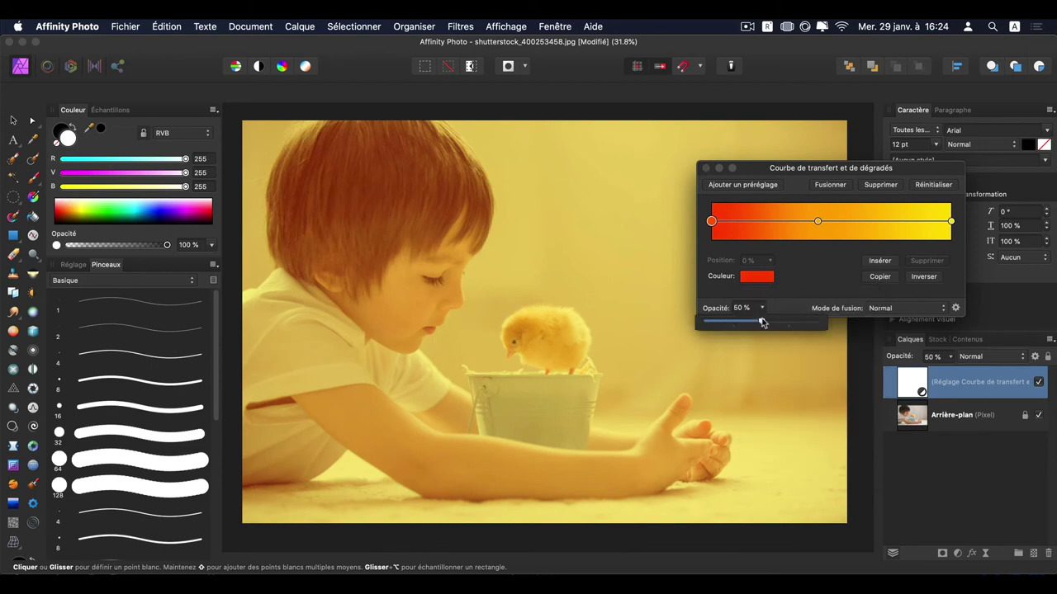
drag(762, 322, 746, 324)
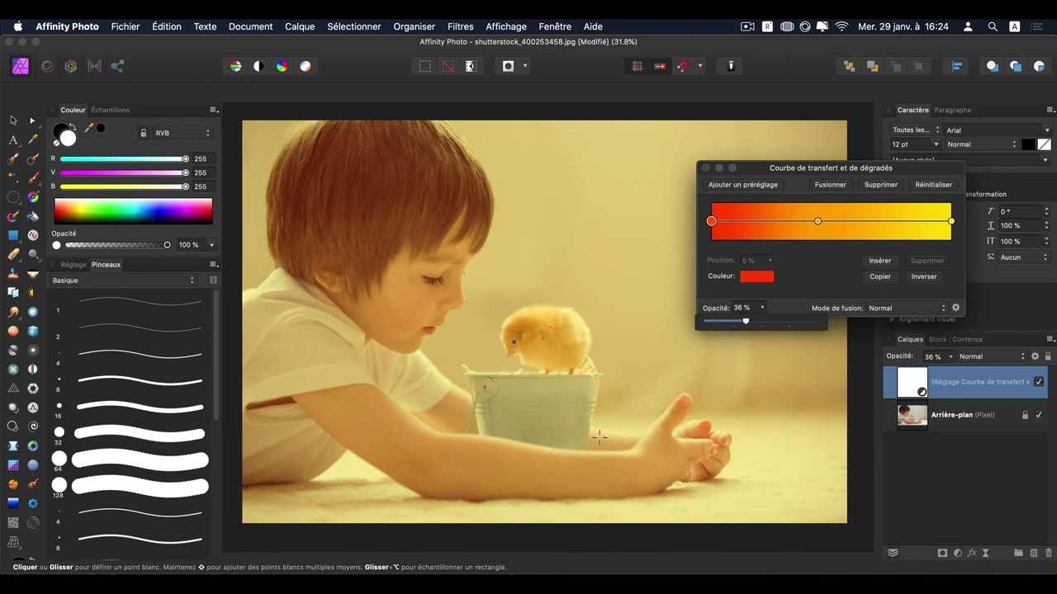
mouse_move(743, 325)
mouse_down()
mouse_move(796, 323)
mouse_move(776, 323)
mouse_up()
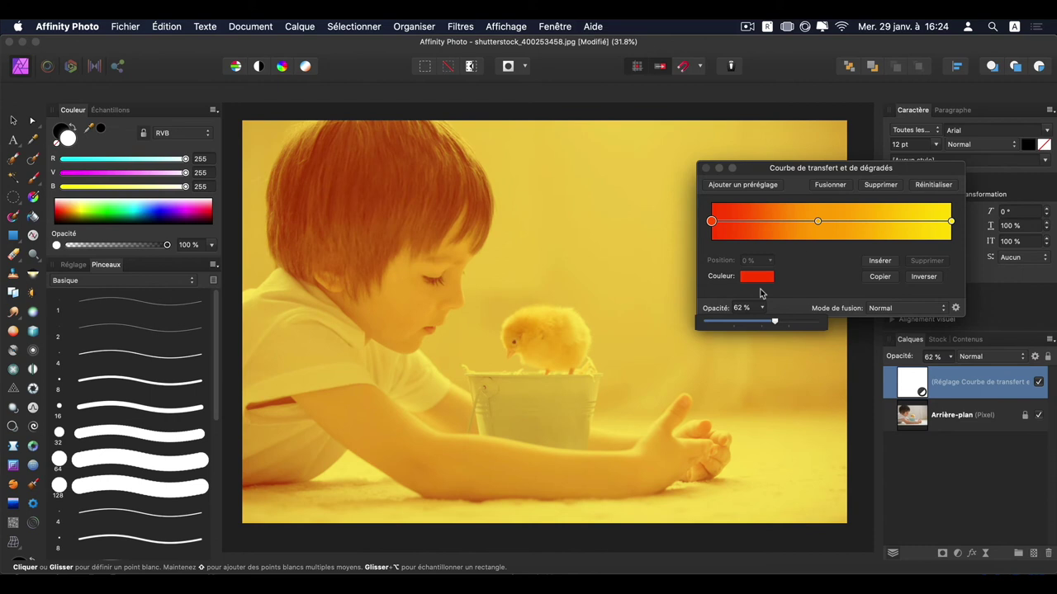
Blend the gradient map with Densité + linéaire, then delete it
click(919, 309)
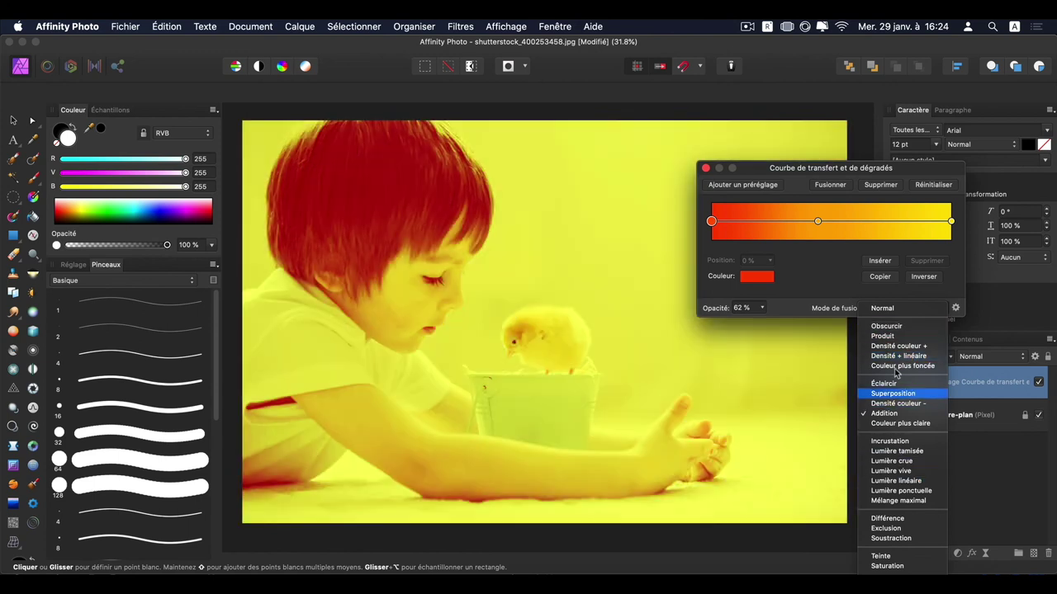
click(898, 356)
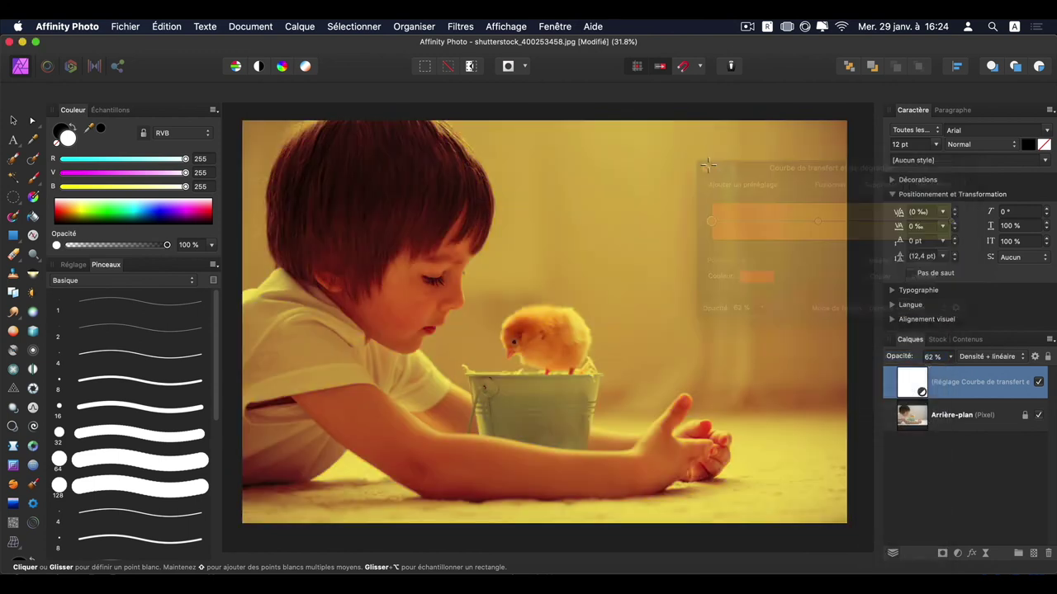
key(Delete)
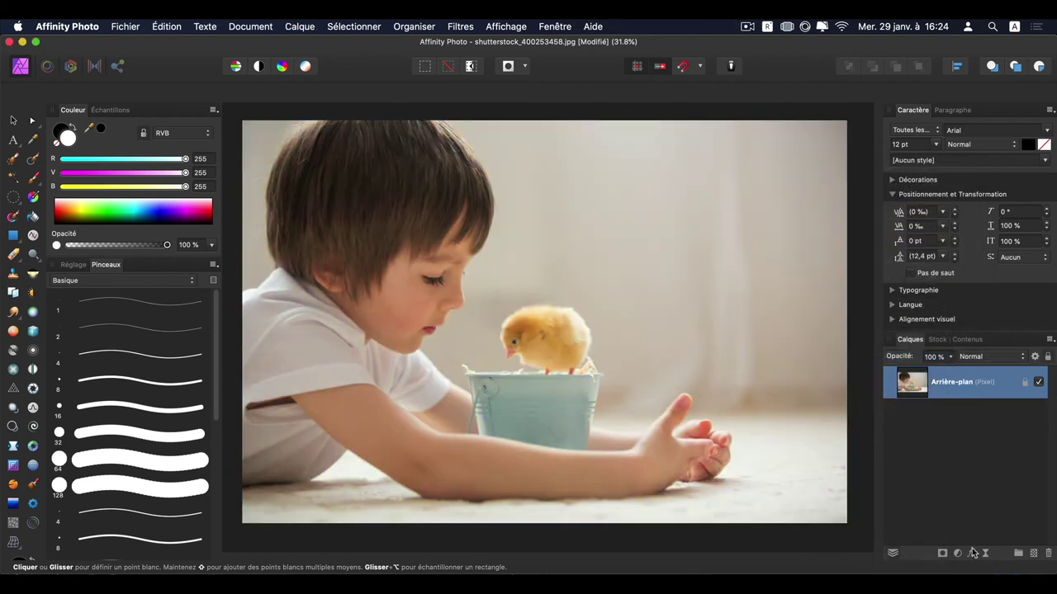
Add a Mélangeur de canaux adjustment, lowering red and adding blue in the red output
click(957, 553)
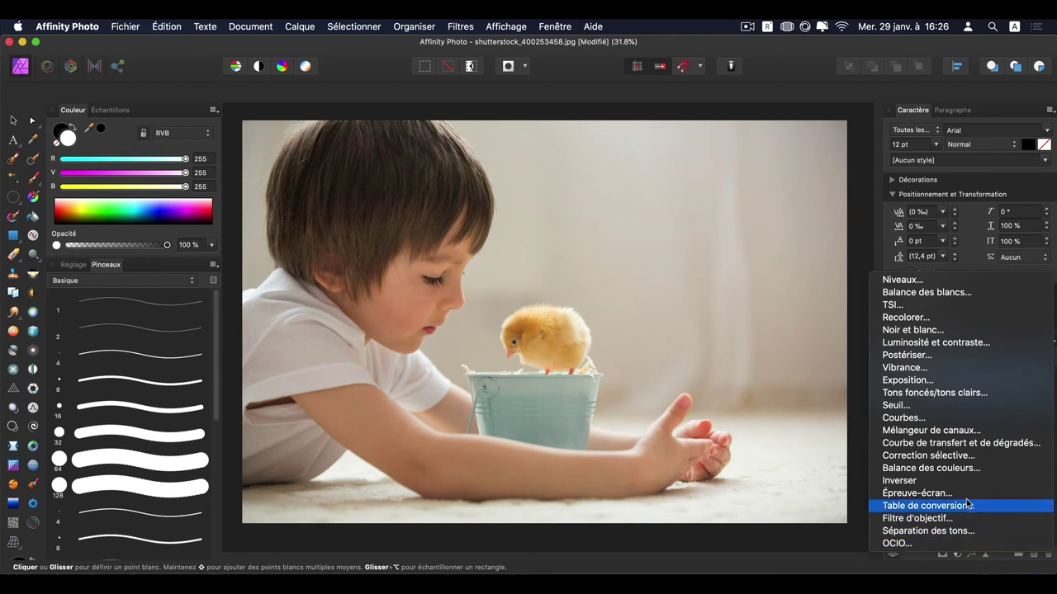
click(970, 431)
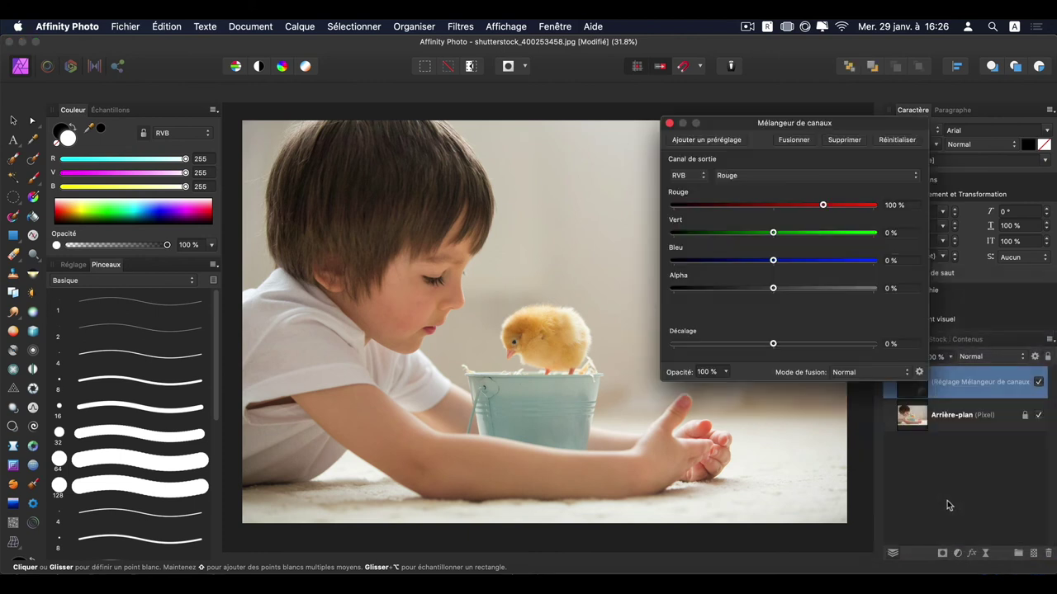
mouse_move(821, 206)
mouse_down()
mouse_move(794, 210)
mouse_move(822, 210)
mouse_up()
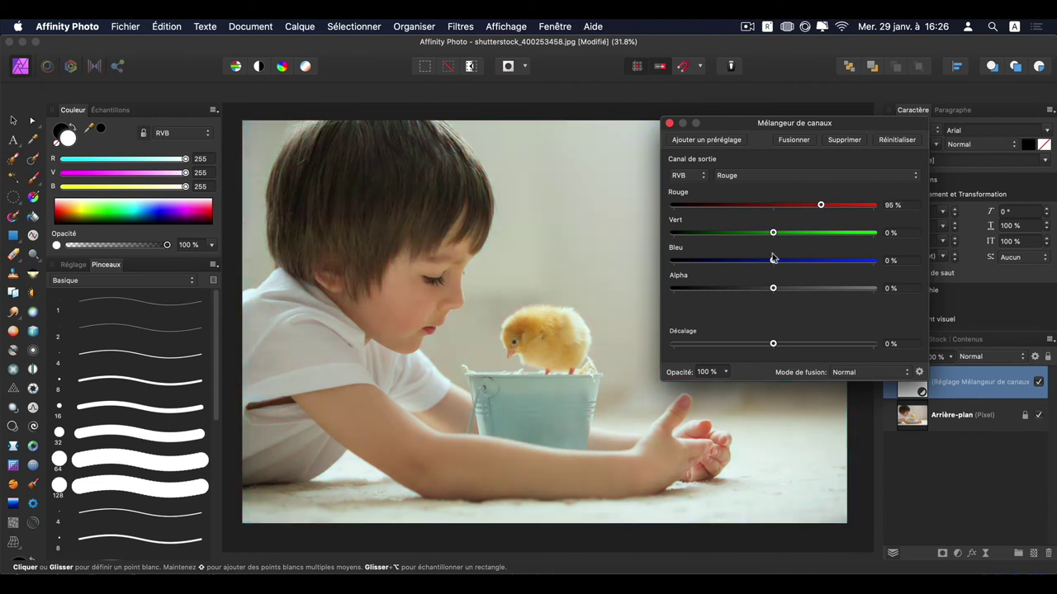
drag(772, 260, 776, 250)
Mix green into the blue output, offset it 16% for lavender, then delete the mixer
click(809, 175)
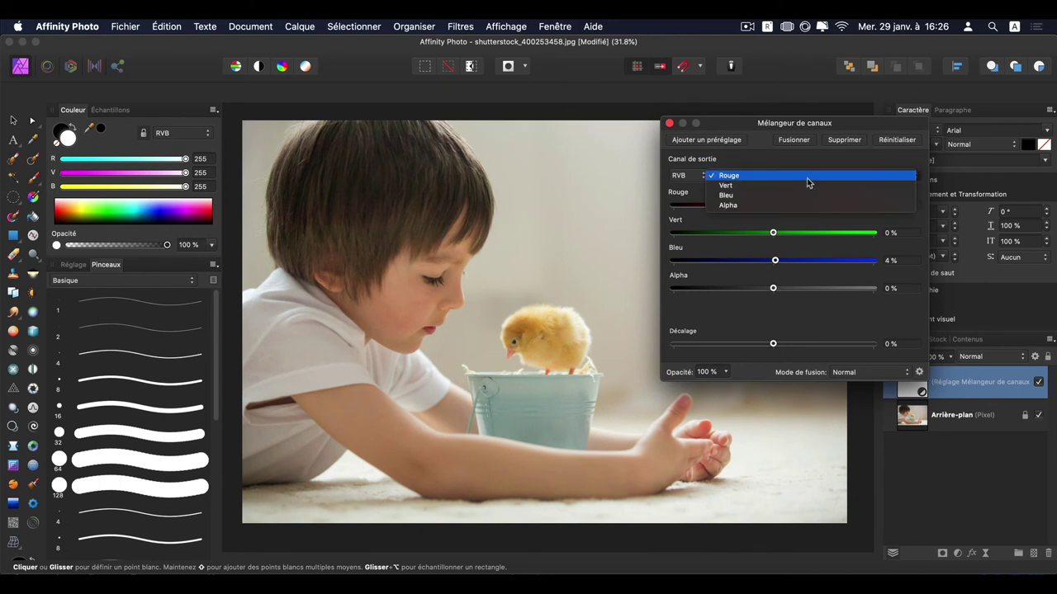
click(809, 195)
mouse_move(773, 233)
mouse_down()
mouse_move(804, 232)
mouse_move(765, 232)
mouse_move(790, 239)
mouse_up()
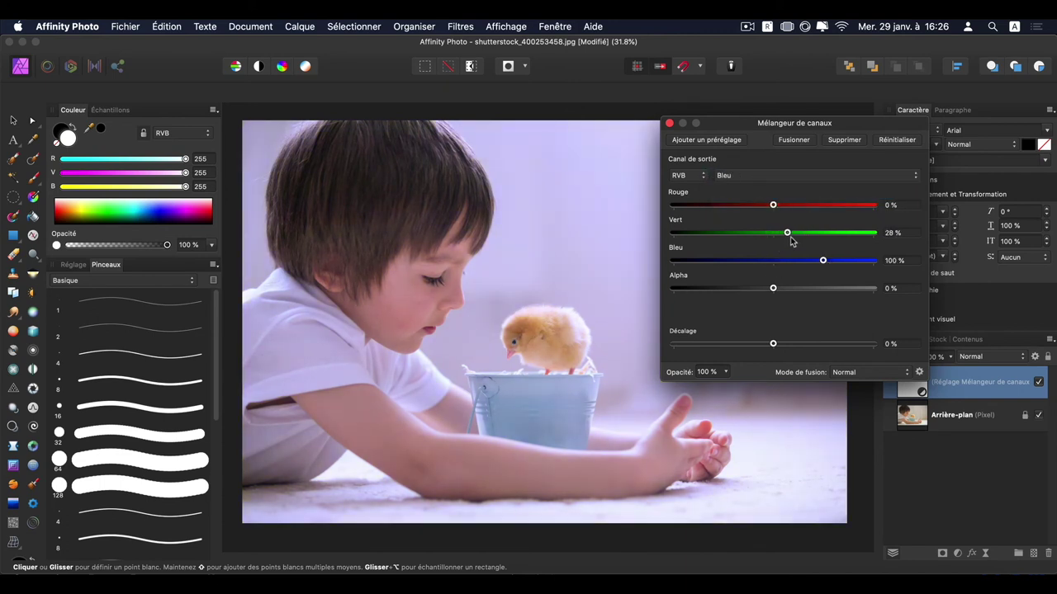
click(689, 175)
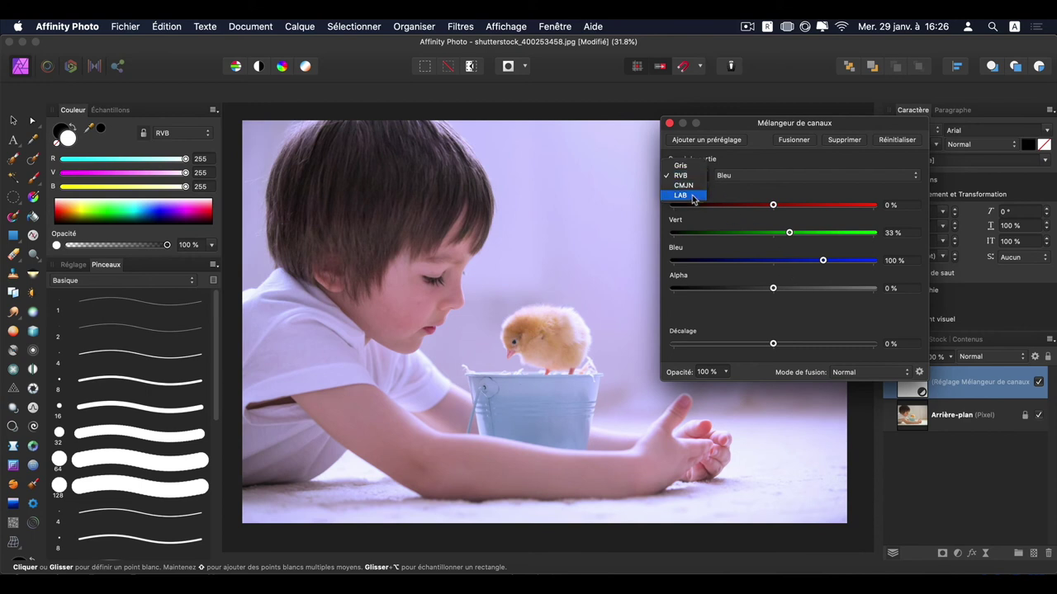
click(680, 175)
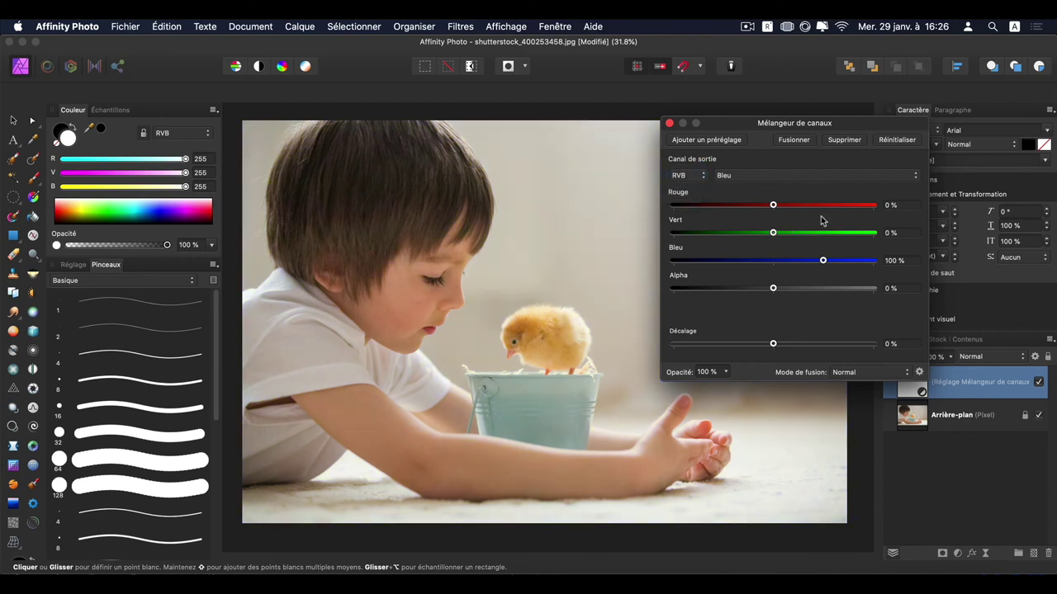
drag(773, 344, 787, 345)
click(669, 123)
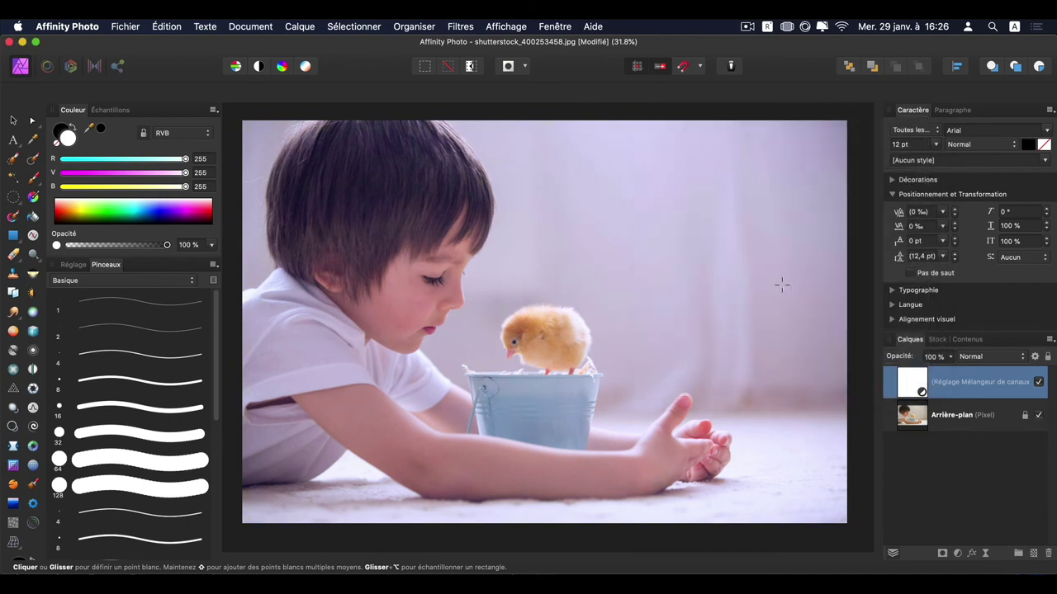
key(Delete)
Add a Correction sélective adjustment raising Rouges cyan to 57%, magenta 44%, yellow 30%
click(957, 554)
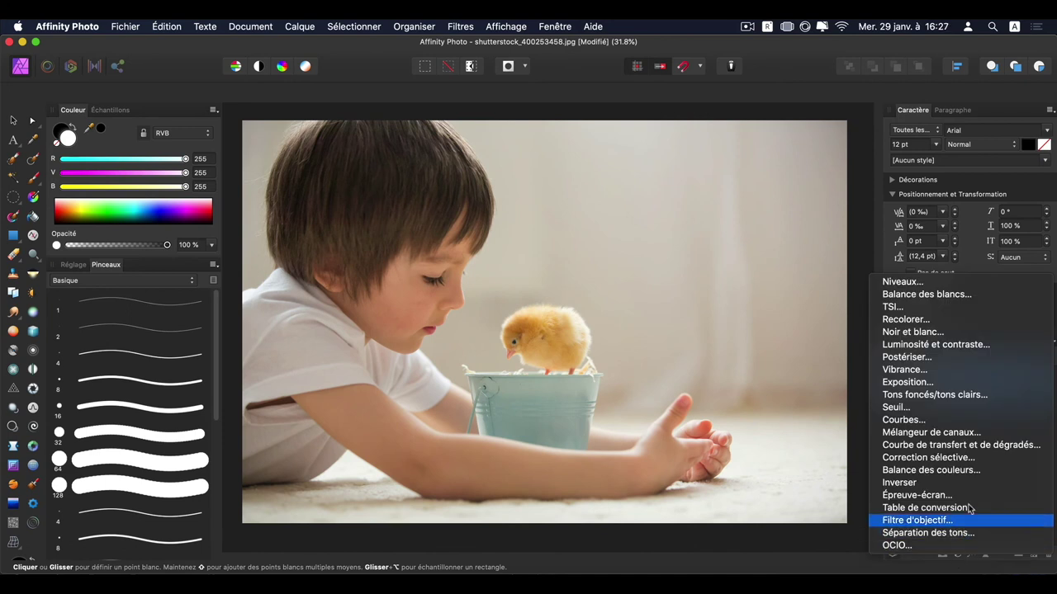
click(972, 459)
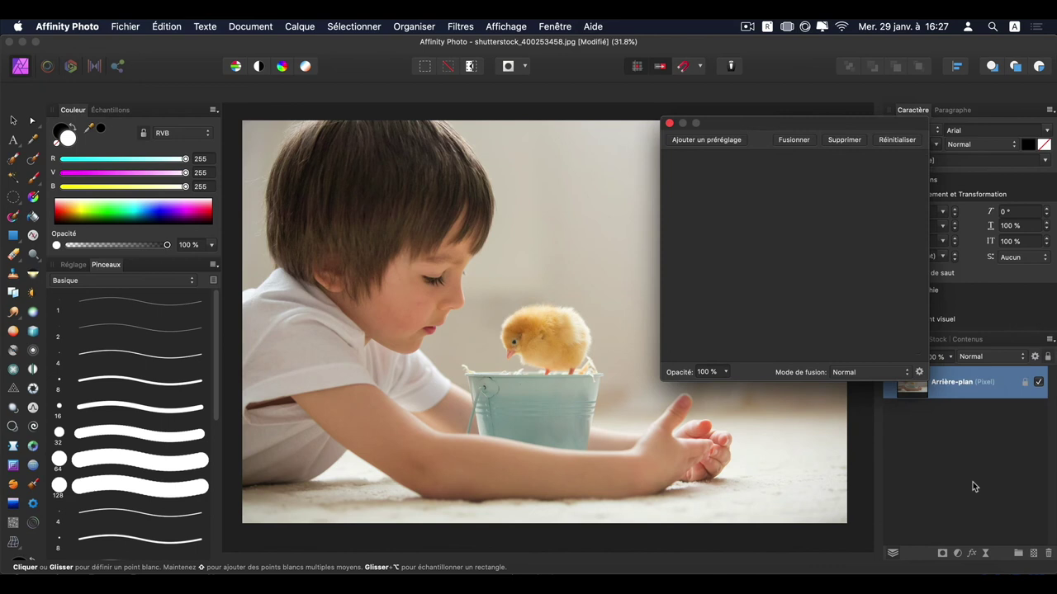
mouse_move(851, 189)
mouse_down()
mouse_move(782, 210)
mouse_move(774, 132)
mouse_move(816, 130)
mouse_move(808, 135)
mouse_up()
drag(701, 201, 759, 201)
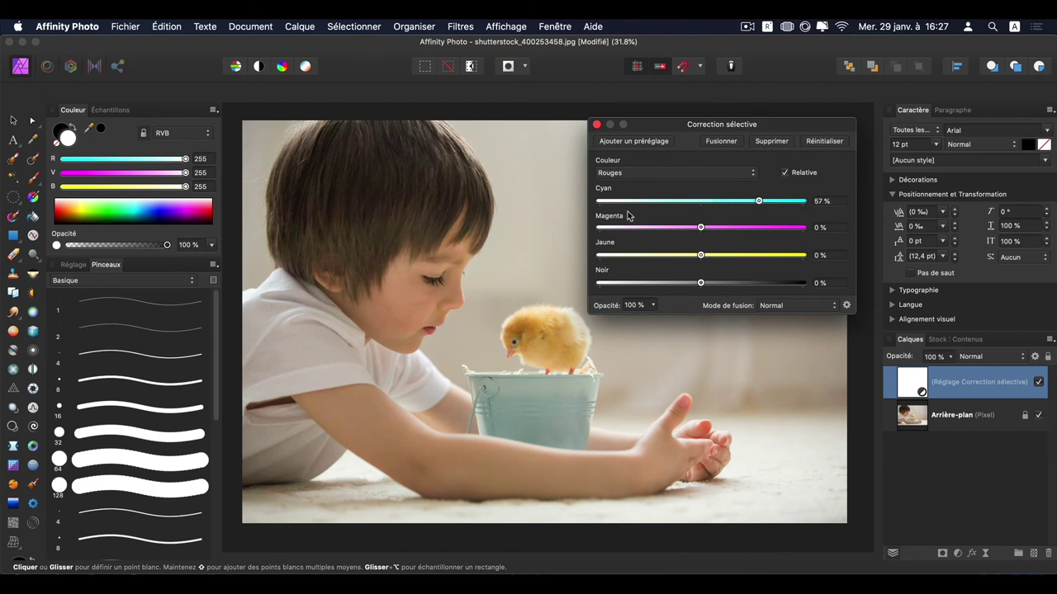
drag(701, 227, 748, 227)
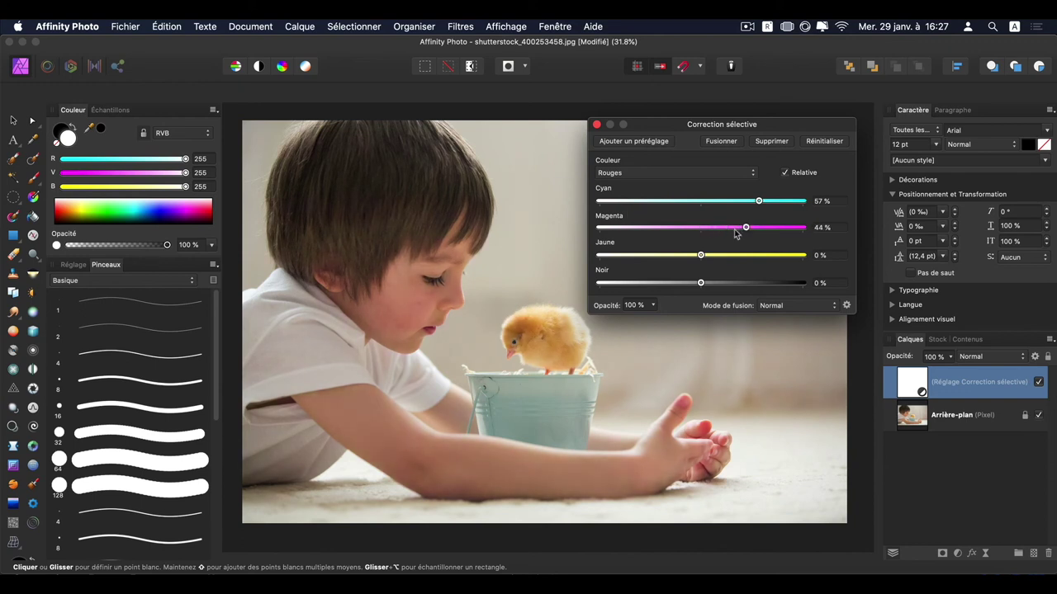
mouse_move(700, 255)
mouse_down()
mouse_move(724, 258)
mouse_move(648, 274)
mouse_up()
Add a Balance des couleurs adjustment and shift the midtones' cyan–red balance
click(597, 124)
click(956, 553)
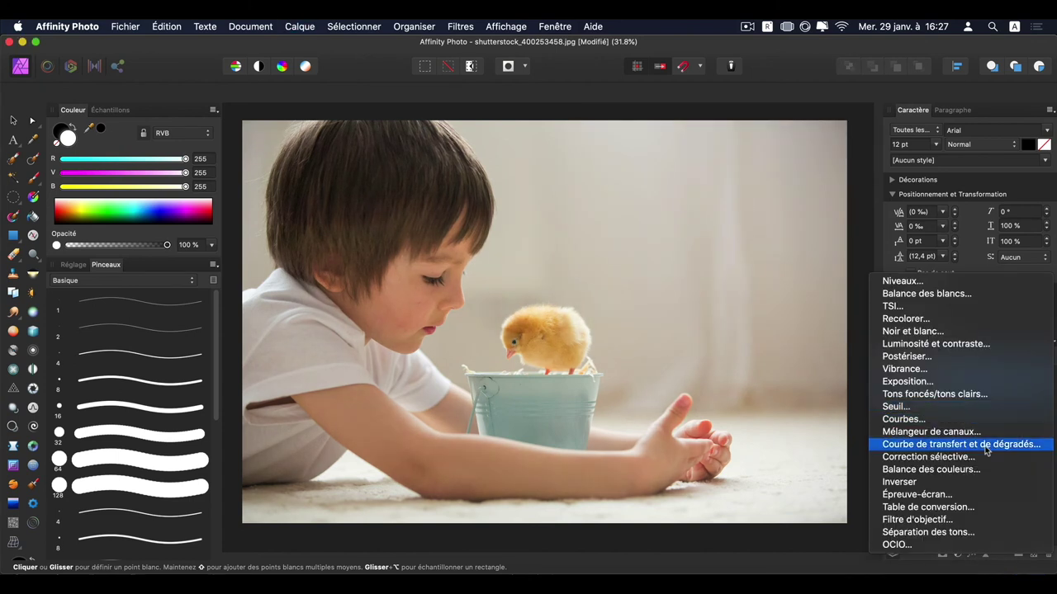
click(978, 471)
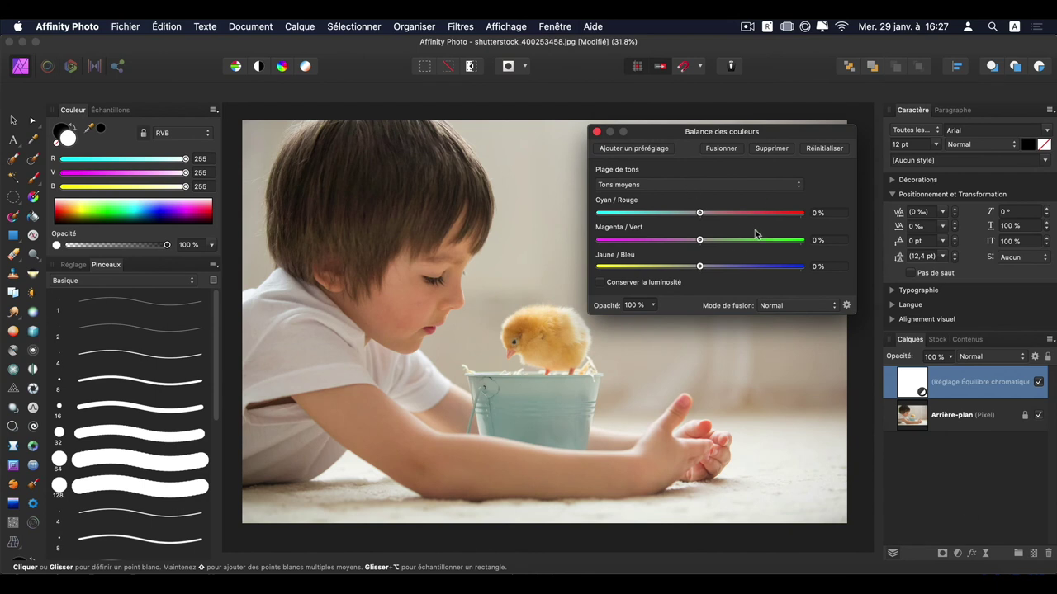
mouse_move(700, 213)
mouse_down()
mouse_move(678, 213)
mouse_move(747, 224)
mouse_move(684, 232)
mouse_up()
Push the highlights 45% toward red and set the midtones to 29% red
click(751, 186)
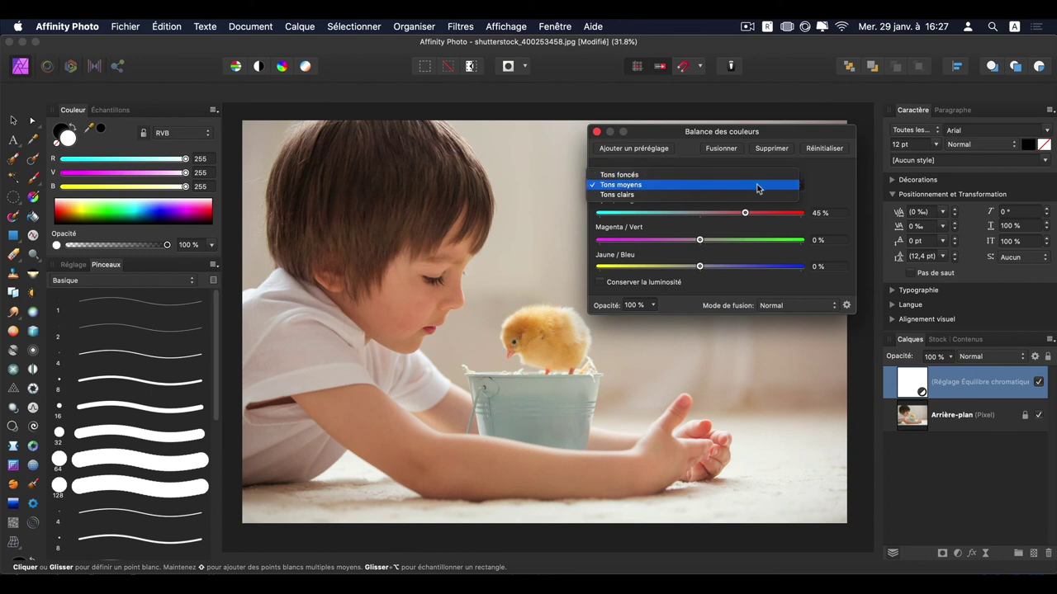
click(758, 196)
drag(700, 213, 745, 214)
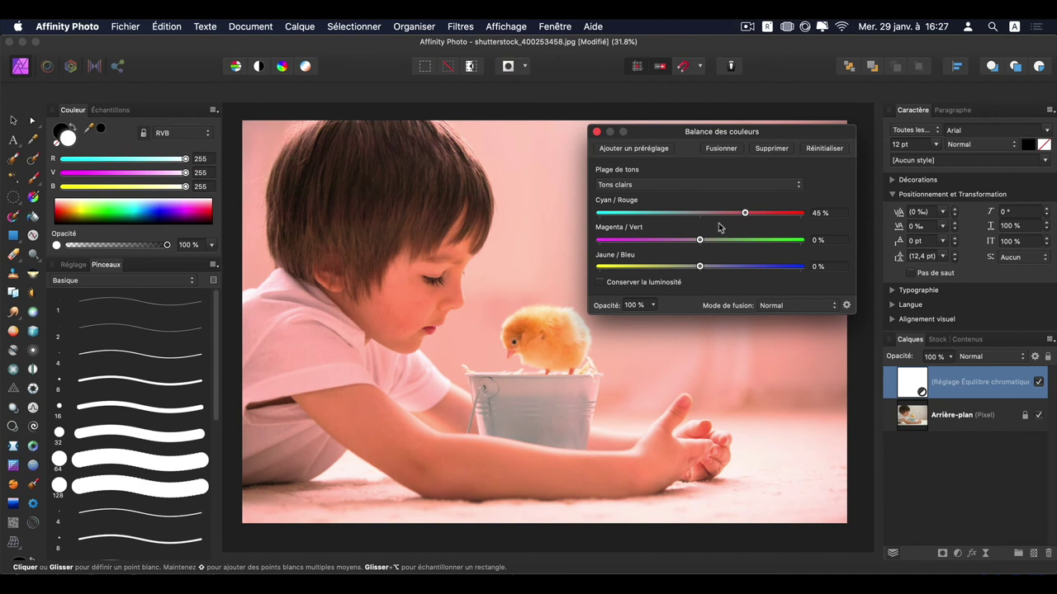
click(737, 185)
key(Return)
mouse_move(745, 213)
mouse_down()
mouse_move(716, 213)
mouse_move(728, 213)
mouse_up()
click(737, 187)
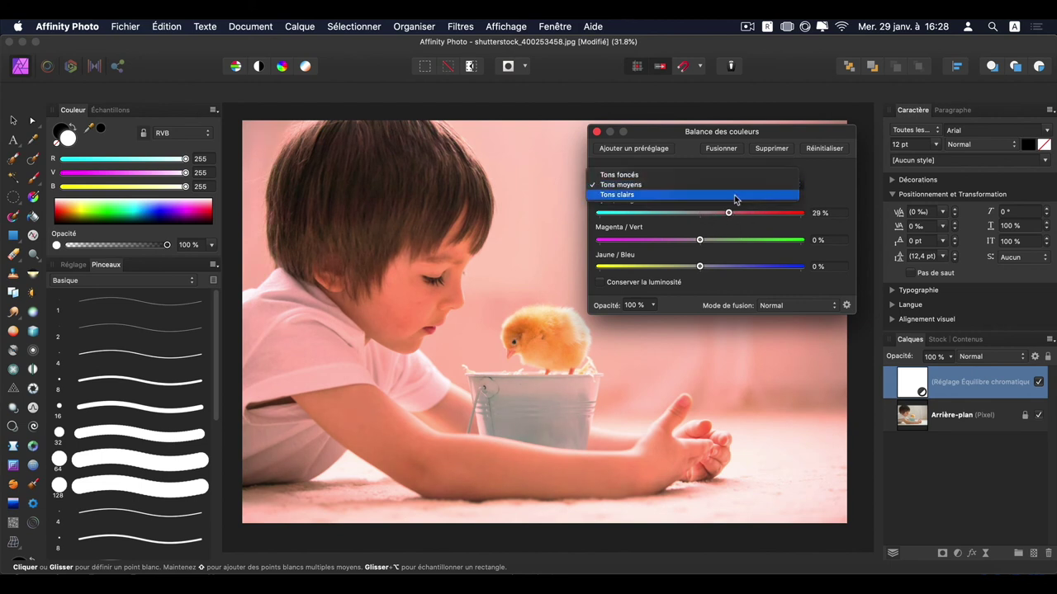
click(735, 195)
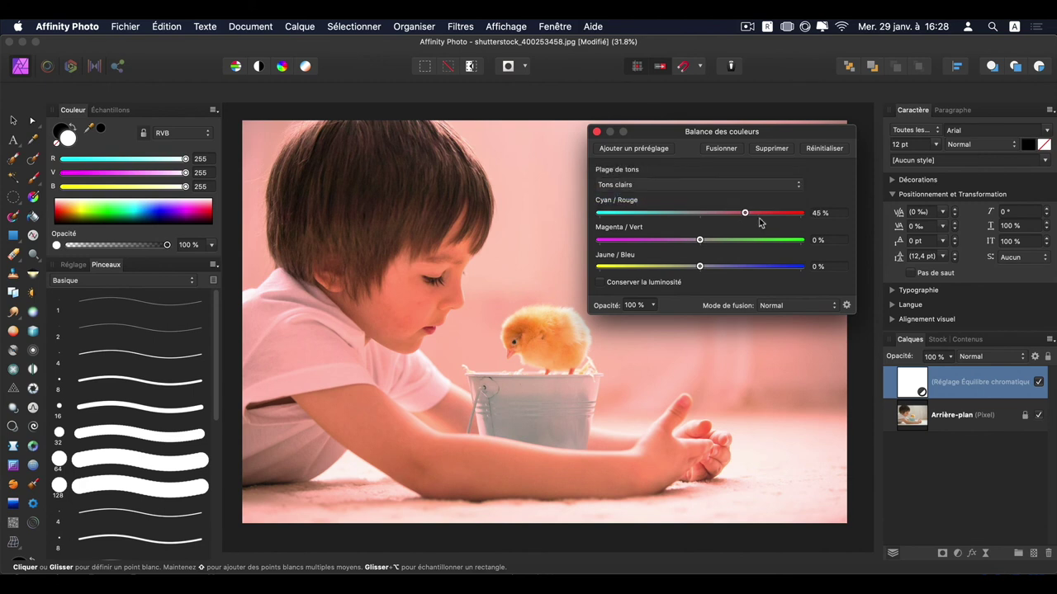
Reset the highlights cyan–red balance to zero and set the midtones sliders to 50, -9 and 27
click(818, 213)
click(822, 154)
click(730, 186)
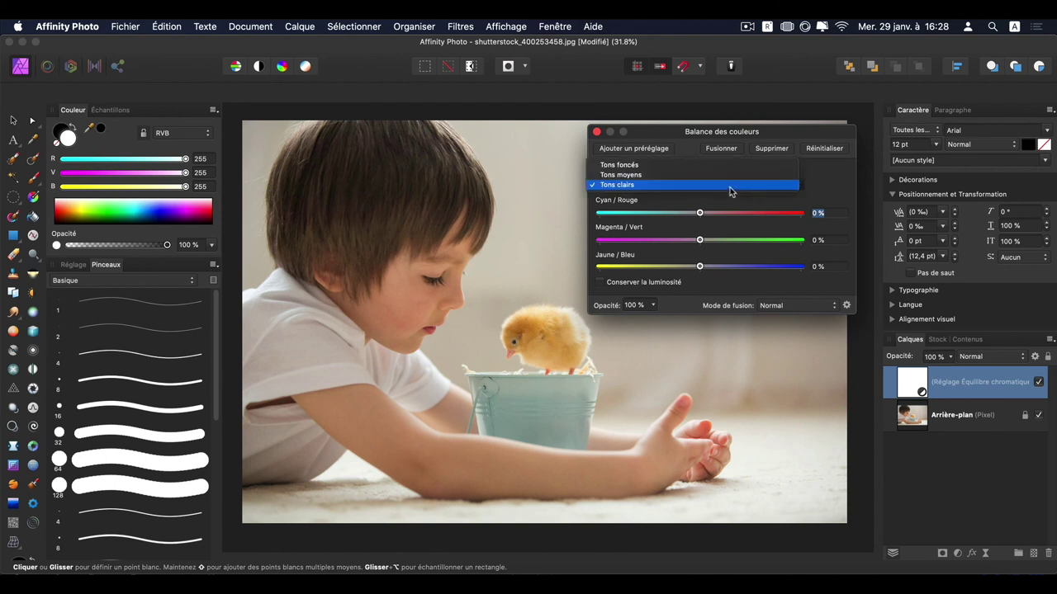
click(731, 176)
drag(700, 213, 752, 213)
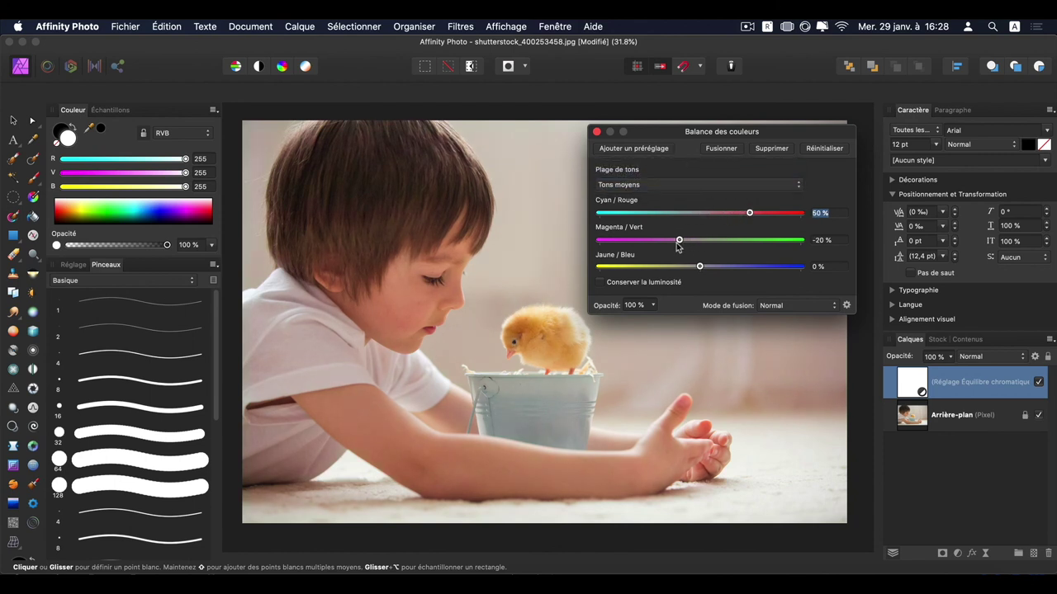
drag(692, 245, 695, 245)
drag(707, 270, 735, 268)
Shift the shadows to Cyan/Red -28 and Yellow/Blue 19, then close the Colour Balance settings
click(749, 182)
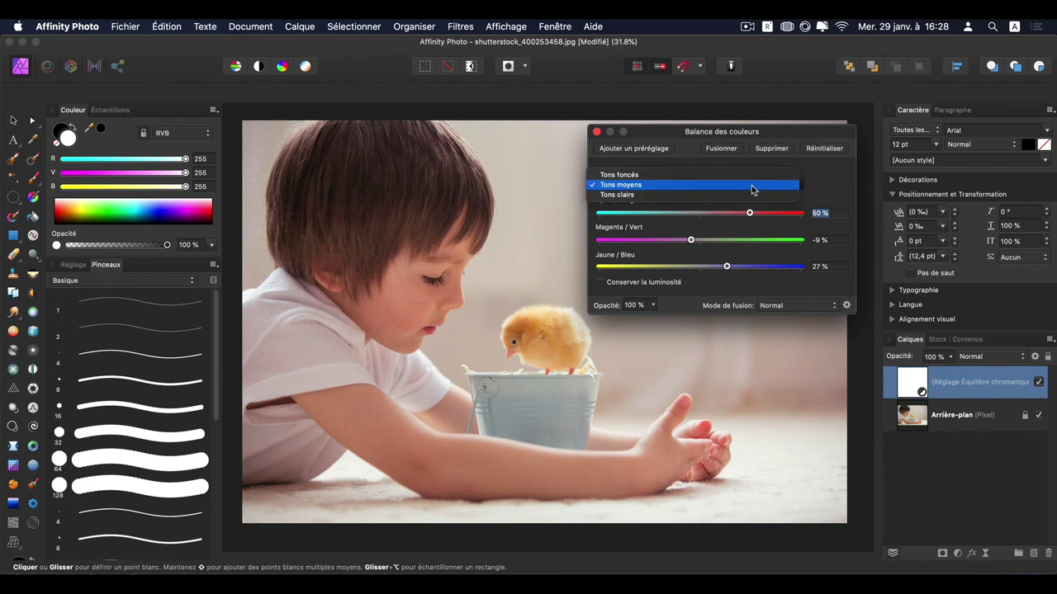
click(749, 174)
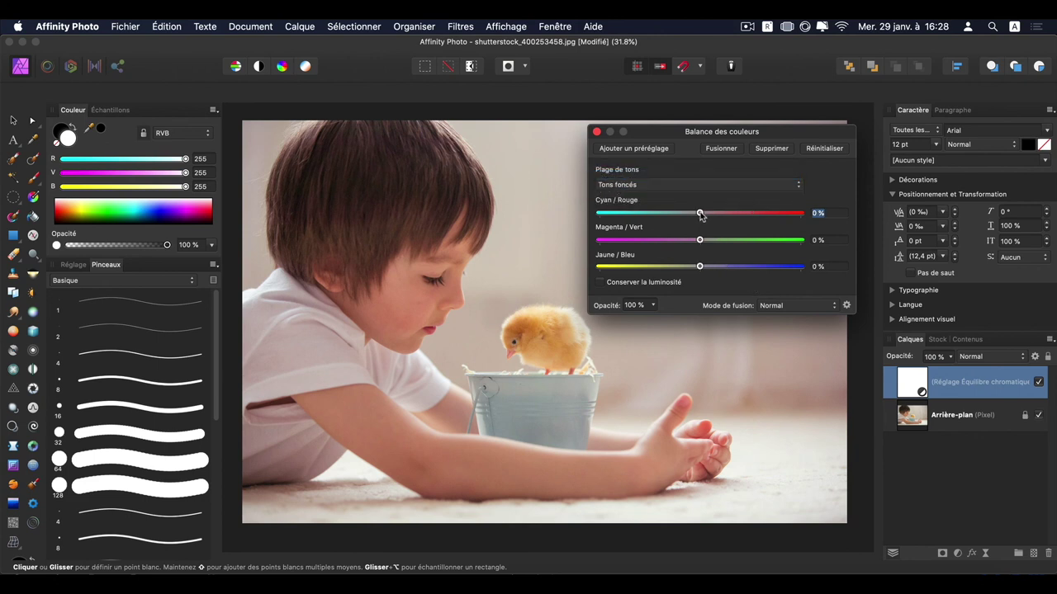
drag(699, 213, 672, 214)
drag(700, 266, 719, 267)
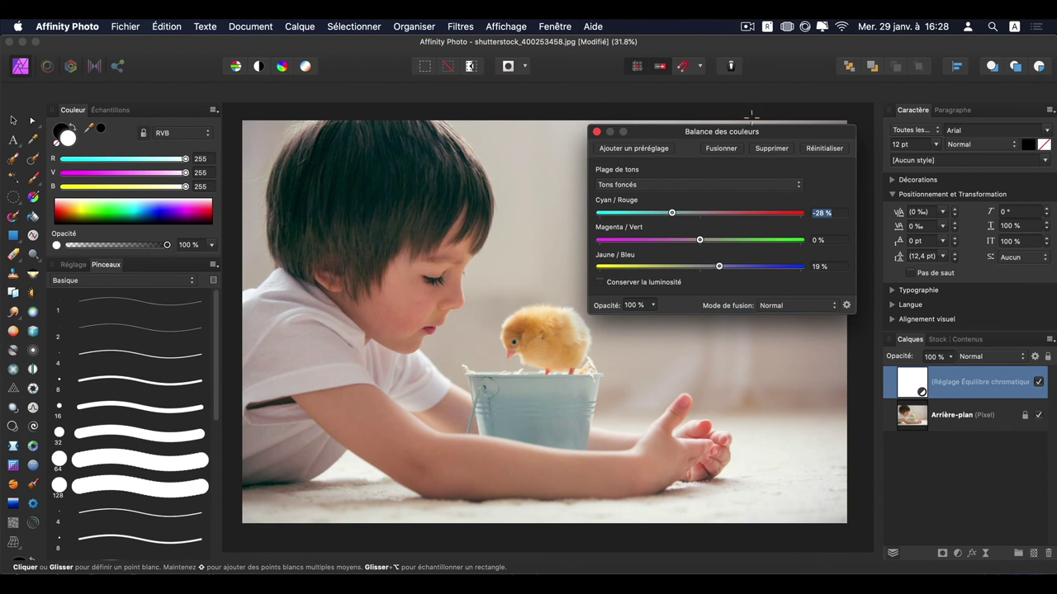
click(597, 132)
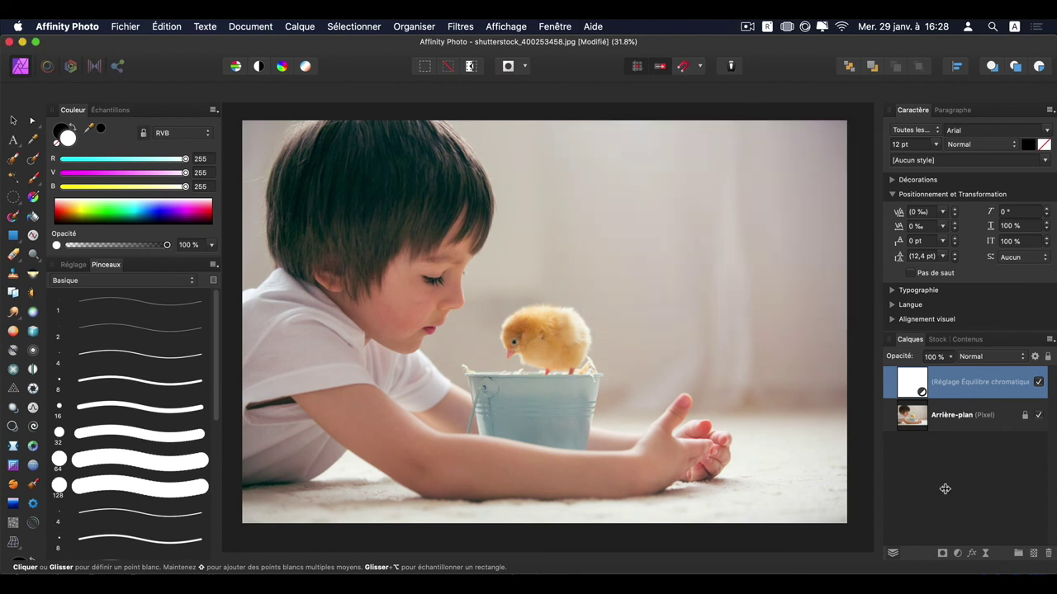
Remove the Colour Balance layer, then open and dismiss the adjustments list
key(super+e)
click(960, 554)
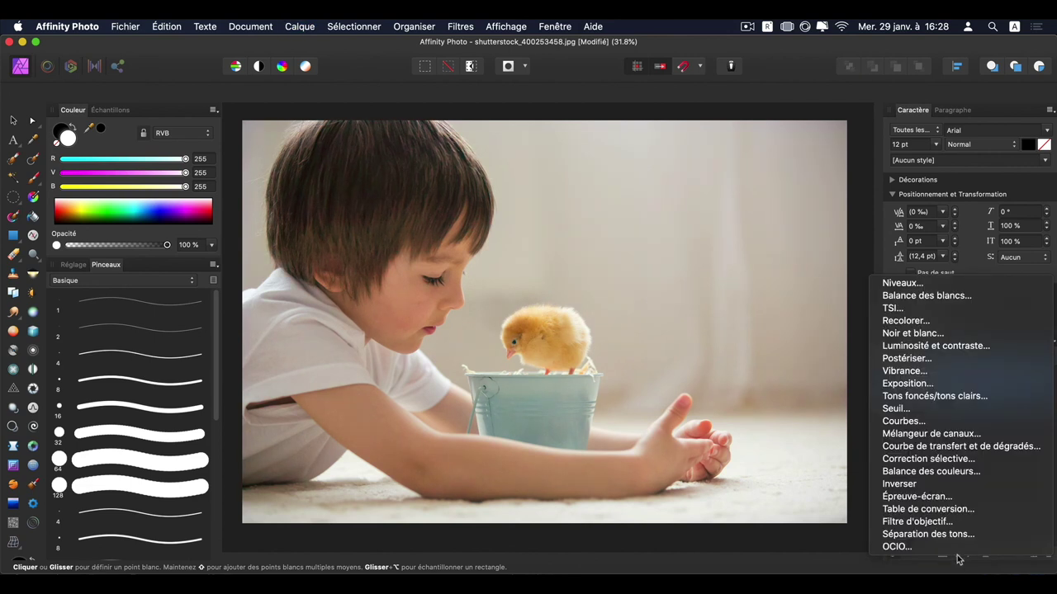
click(973, 484)
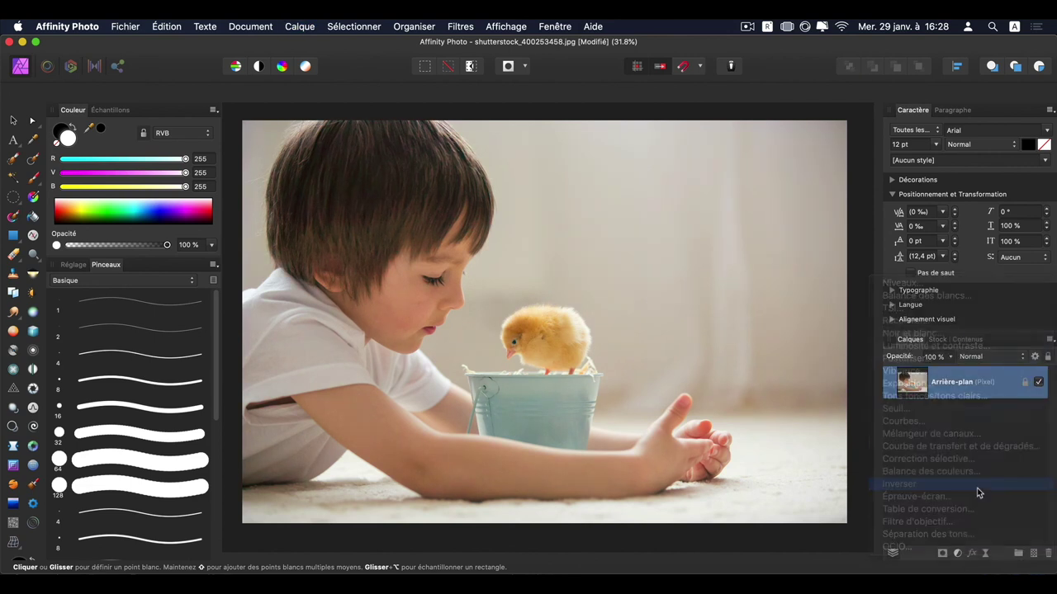